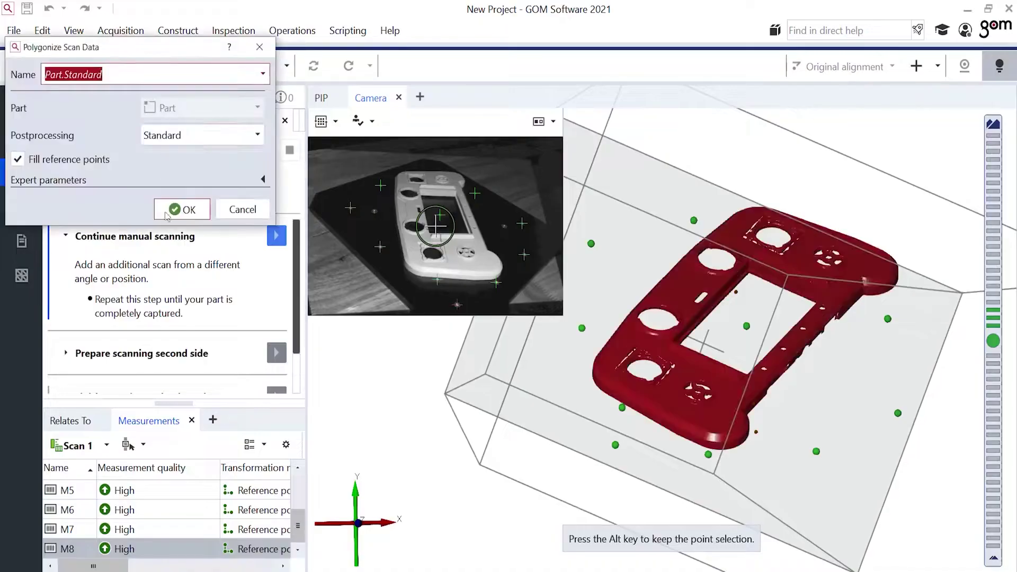
Step: Polygonize the scan data with Standard postprocessing and the reference points filled
click(189, 209)
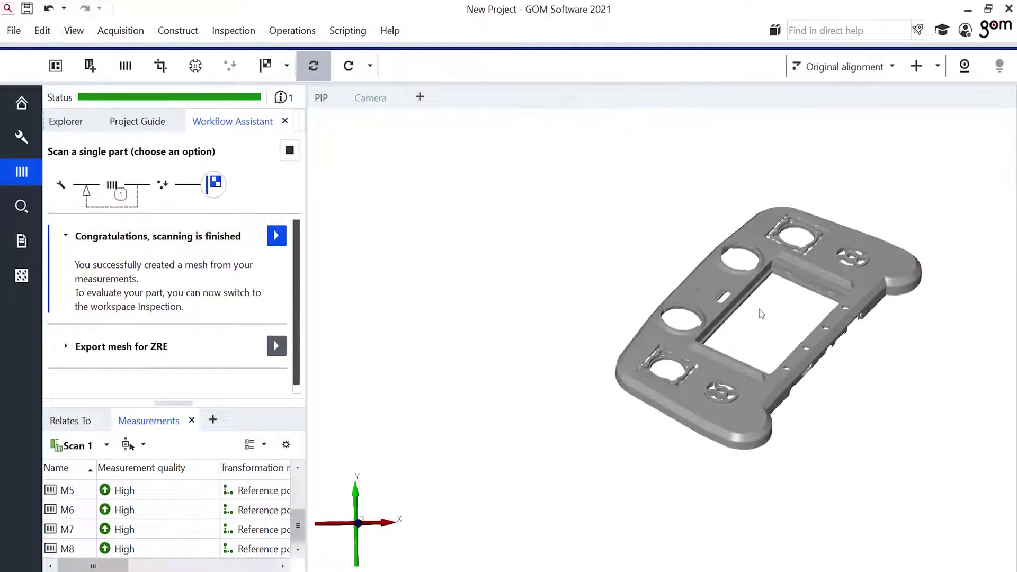
Step: Start an initial 3-2-1 alignment and define its Z plane with three spread-out points on the controller's flat top face
drag(761, 314, 631, 306)
click(908, 64)
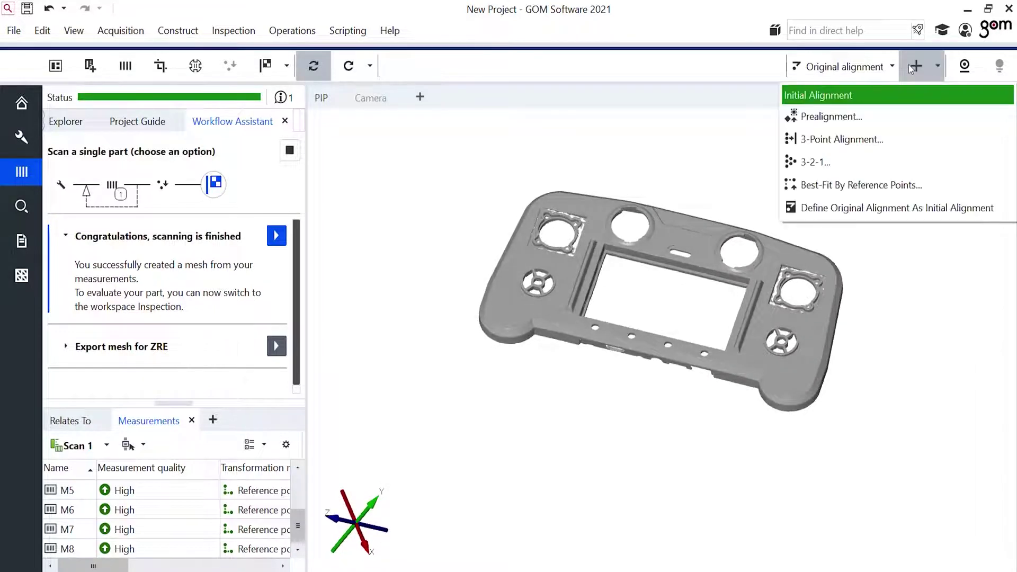
click(860, 152)
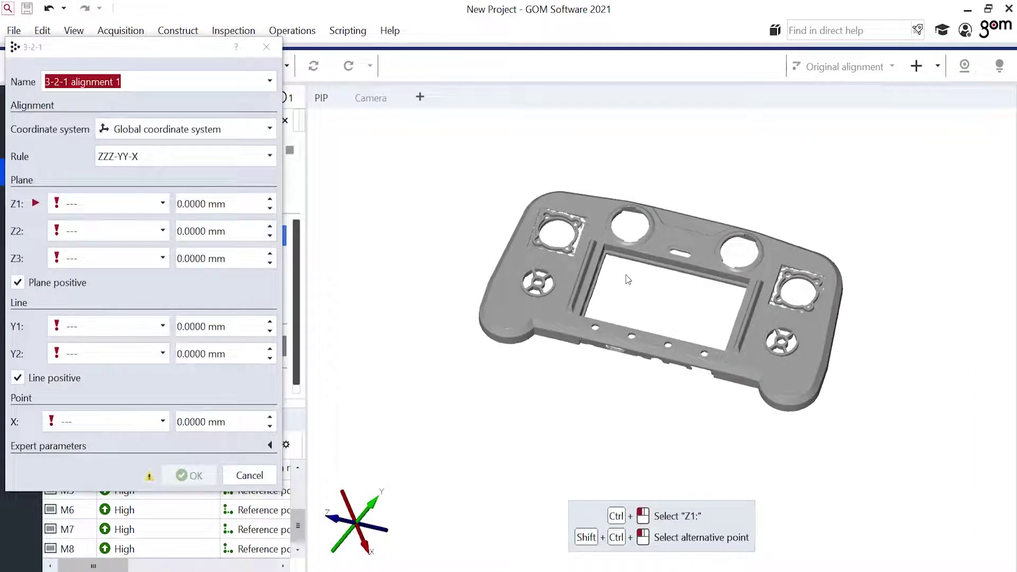
drag(628, 279, 607, 306)
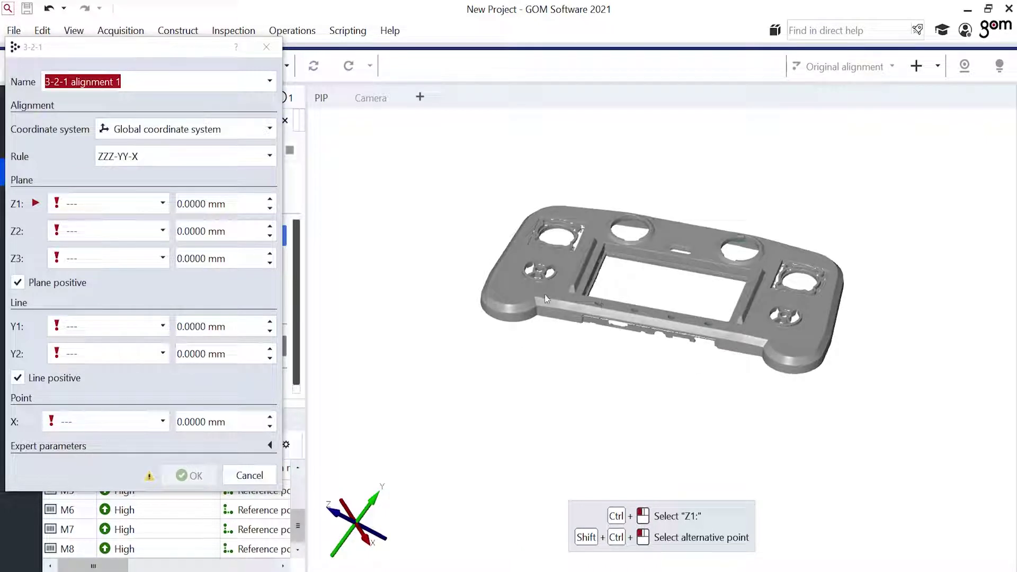
ctrl+click(564, 285)
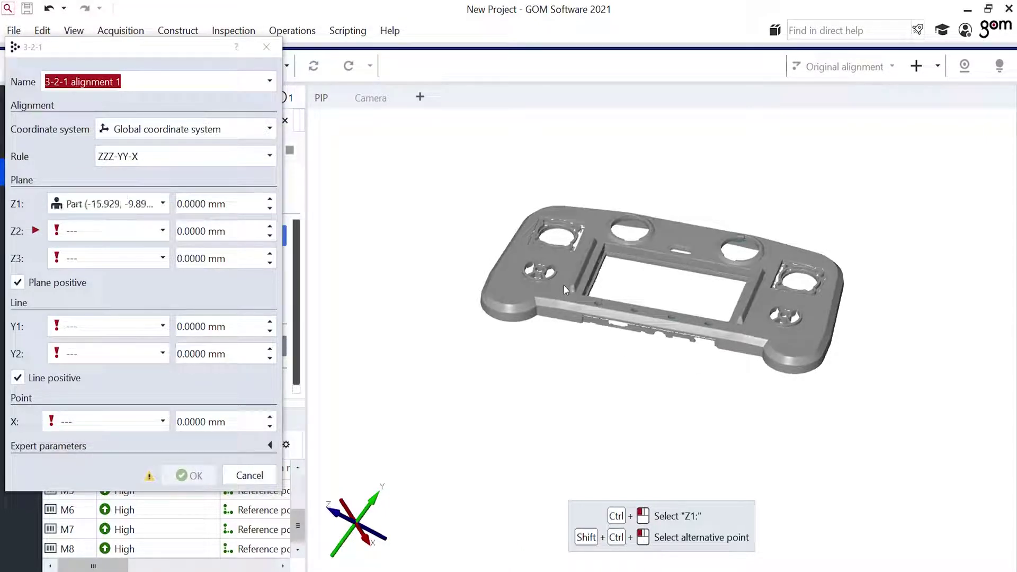
ctrl+click(594, 220)
ctrl+click(762, 297)
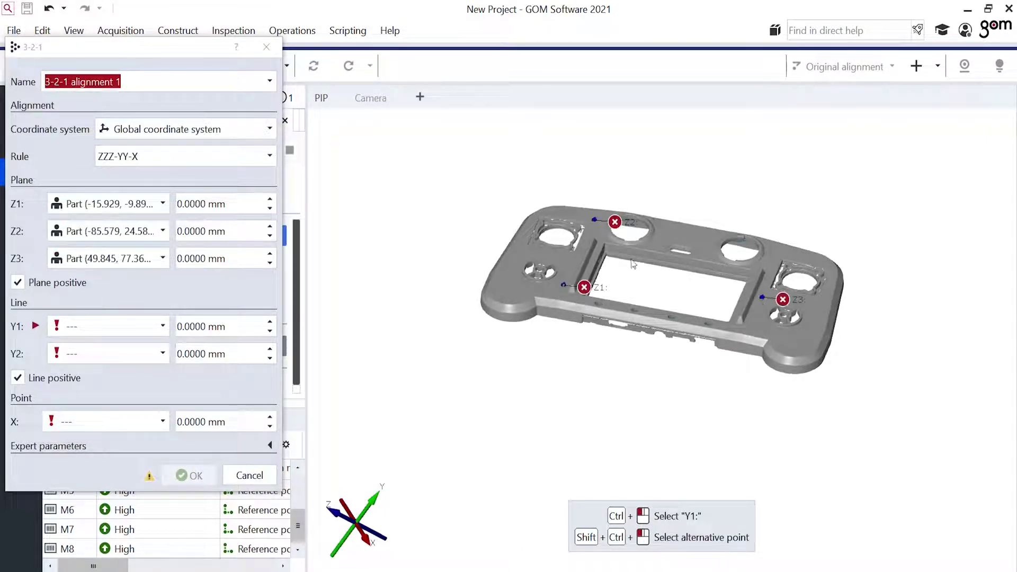
Step: Complete the 3-2-1 alignment with two Y points along the screen opening's inner long edge and the X point in the small slot
scroll(762, 303, up, 5)
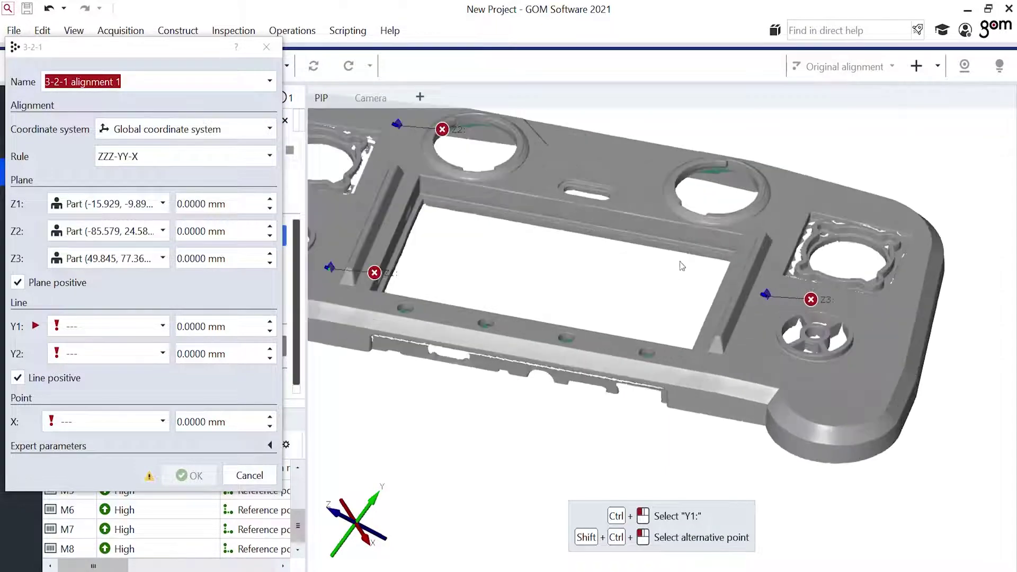
ctrl+click(708, 239)
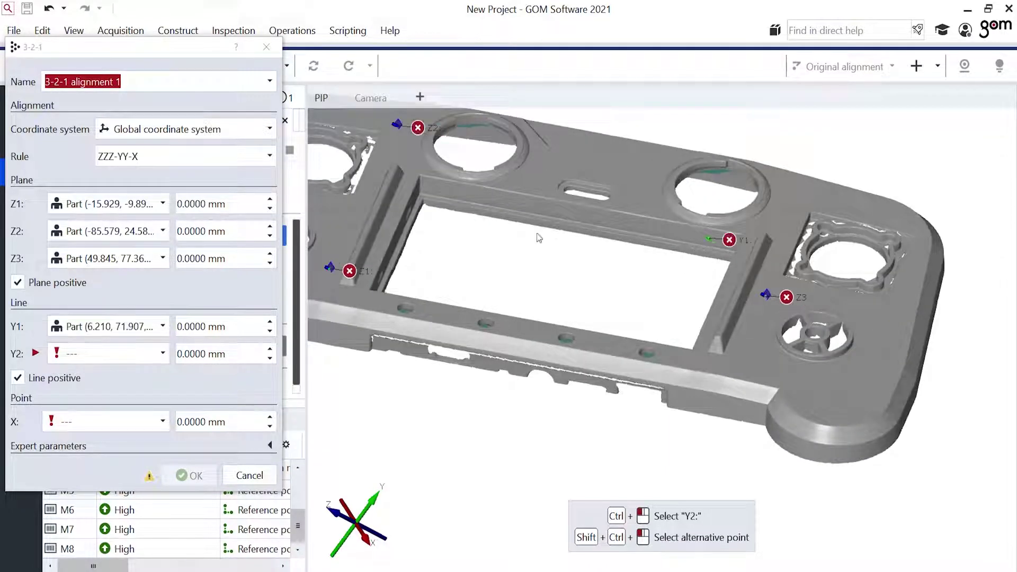
ctrl+click(453, 191)
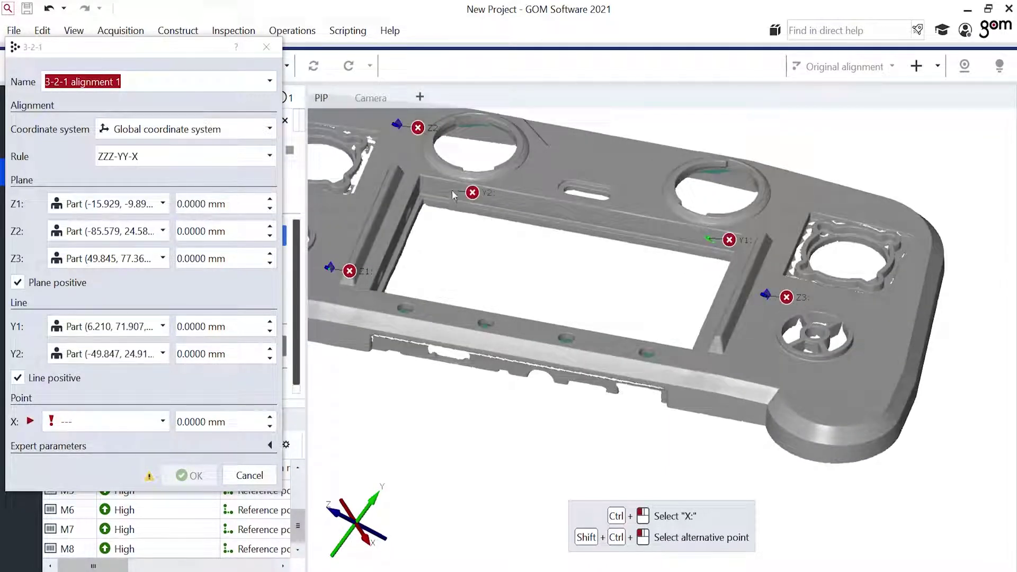
ctrl+click(590, 196)
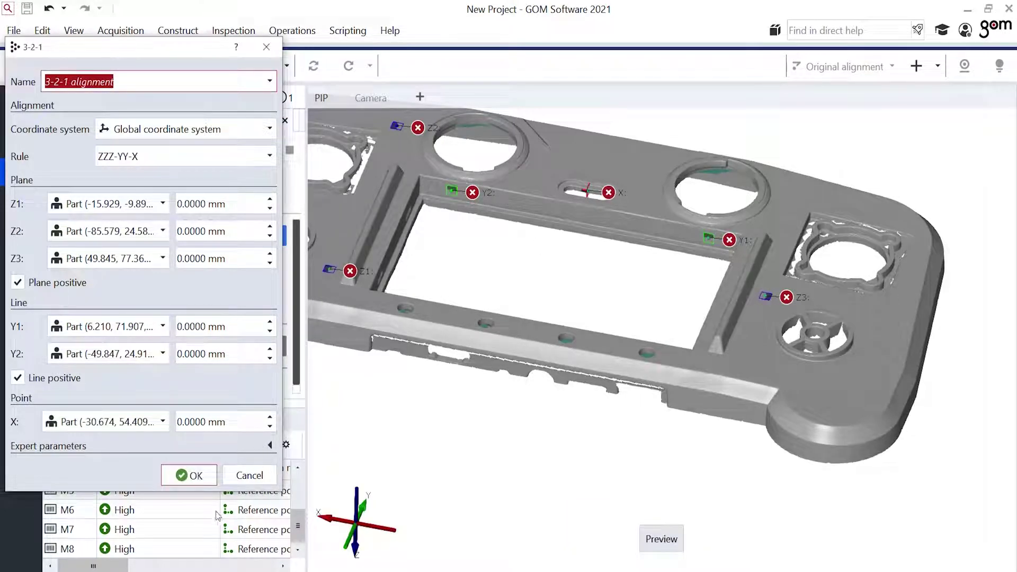
click(204, 480)
drag(583, 401, 690, 389)
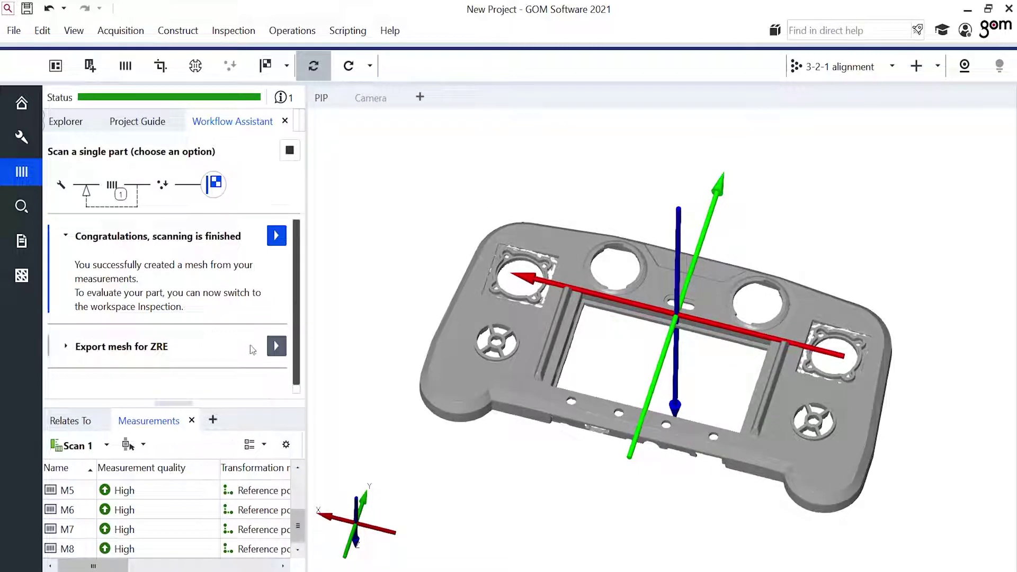
Step: Export the mesh for ZRE and switch to ZEISS Reverse Engineering to work on the controller mesh
click(277, 347)
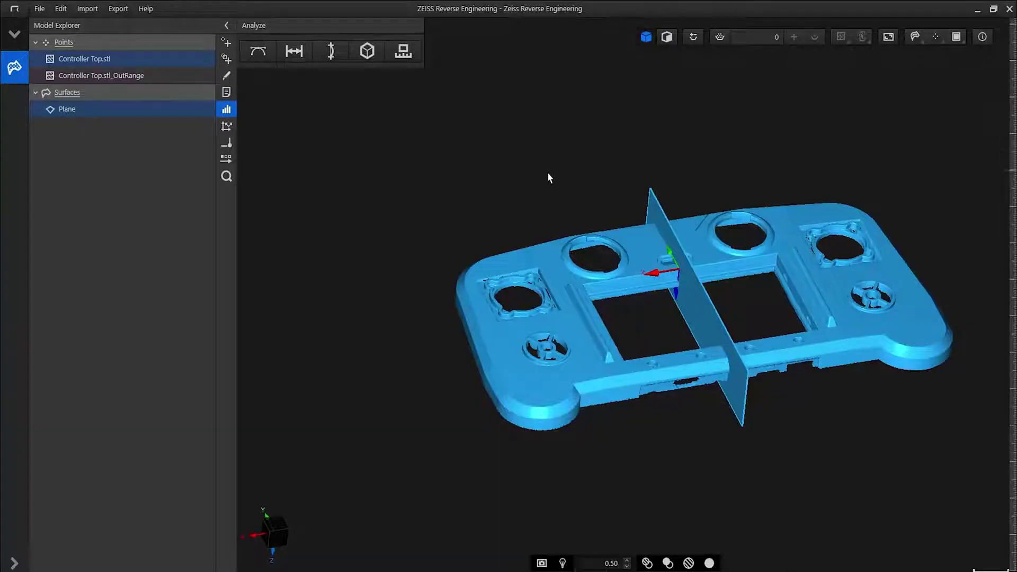
right_click(453, 160)
click(477, 216)
middle_drag(565, 398, 462, 497)
middle_drag(559, 448, 298, 427)
middle_drag(394, 422, 381, 379)
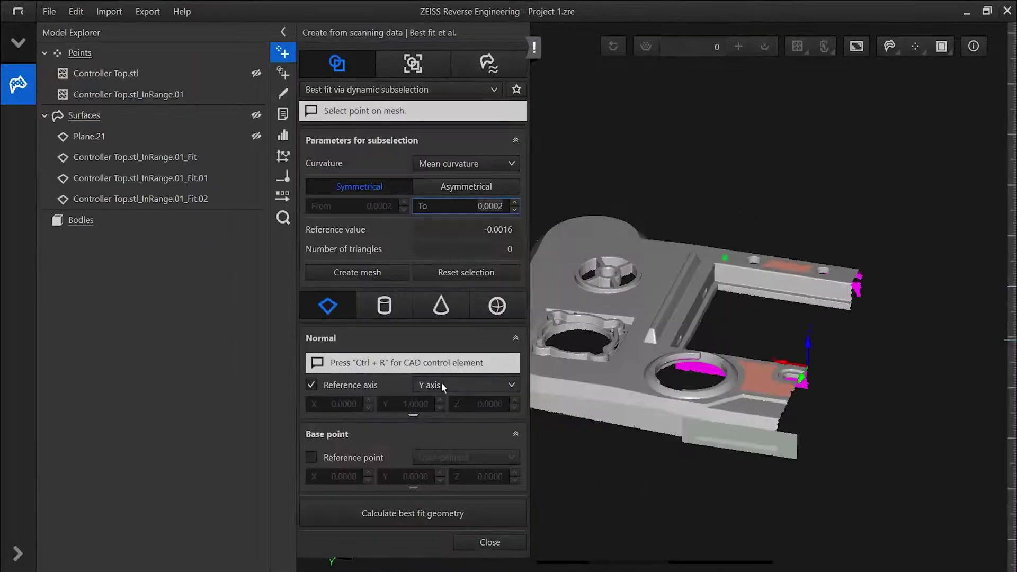
Step: Fit a plane to the mesh patches selected beside the screen opening, using the Z axis as the normal's reference axis
click(444, 386)
click(454, 433)
click(417, 522)
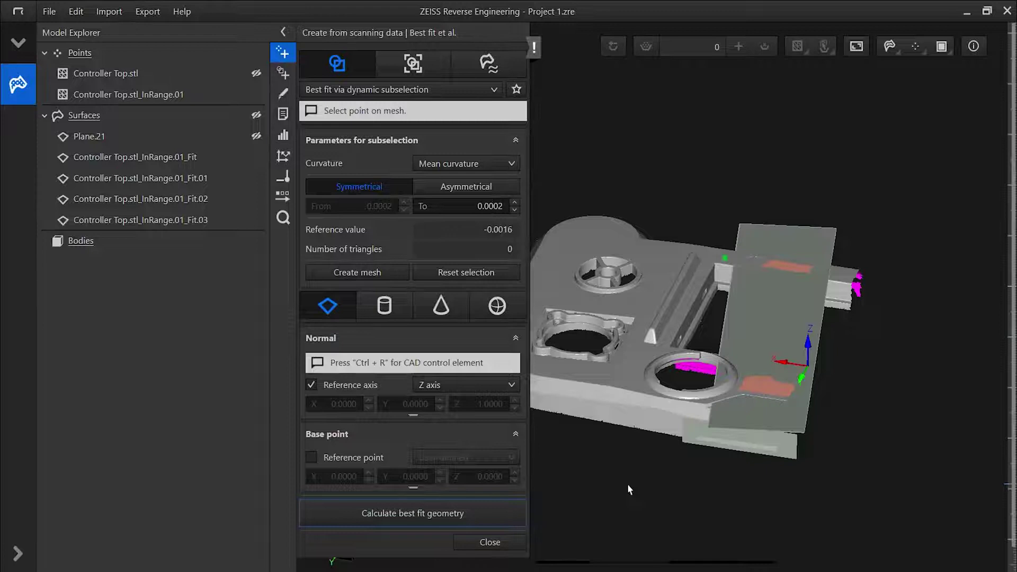
Step: Fit a plane to the surface around the button cross and the strip beyond the screw frame, with a symmetrical curvature limit of 0.0009
middle_drag(606, 477, 689, 448)
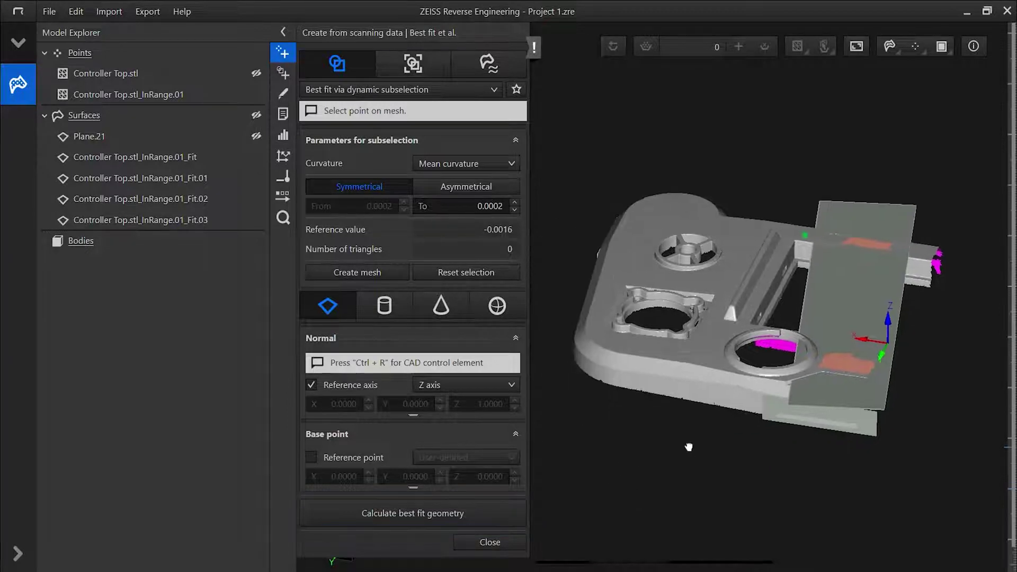
click(614, 247)
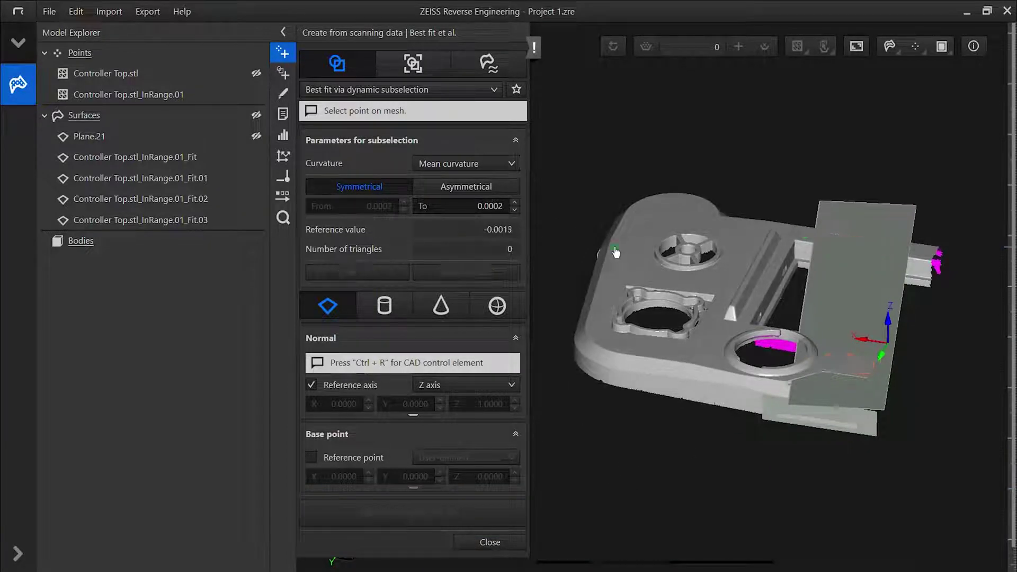
text(.0009)
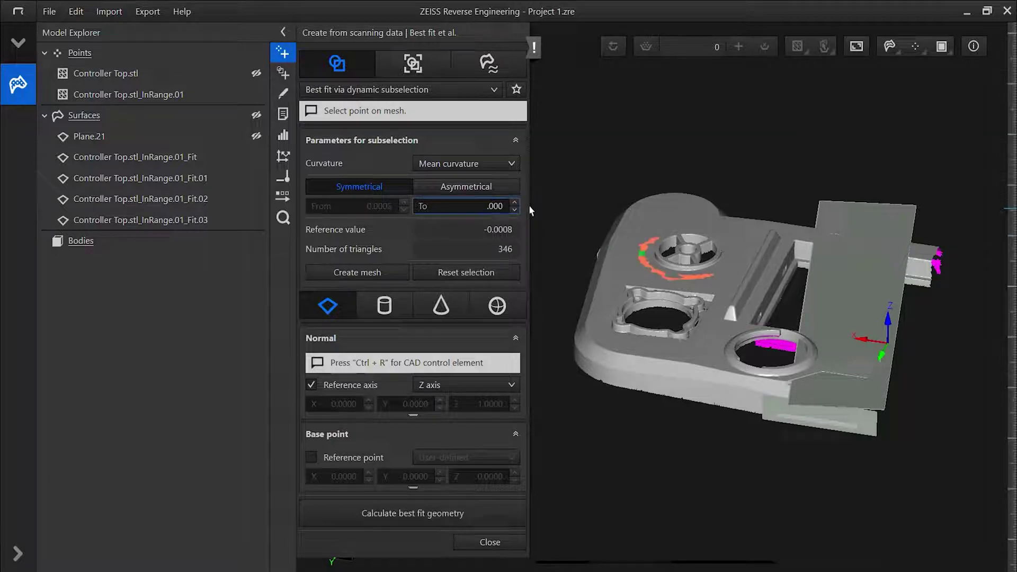
key(Return)
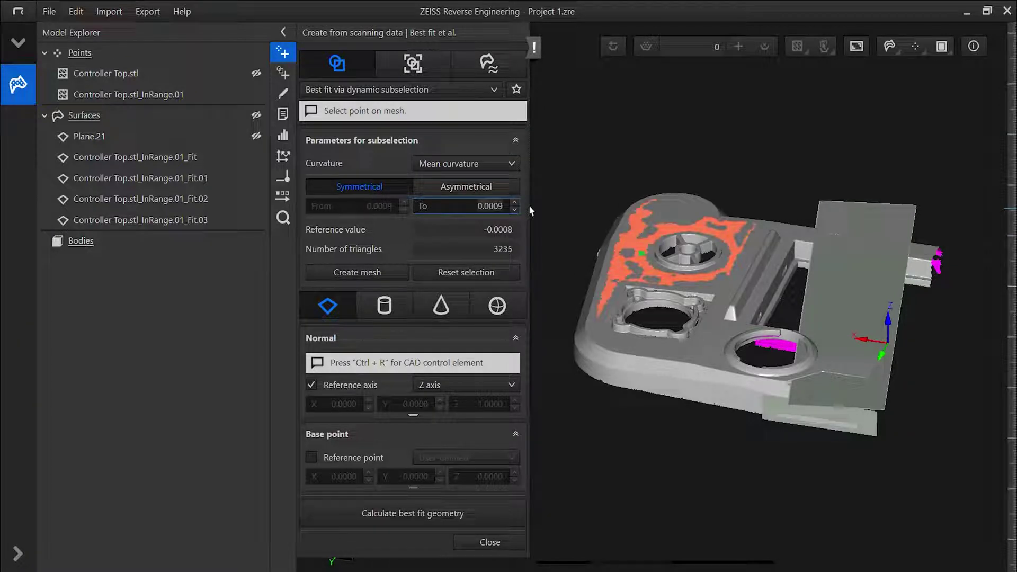
click(653, 348)
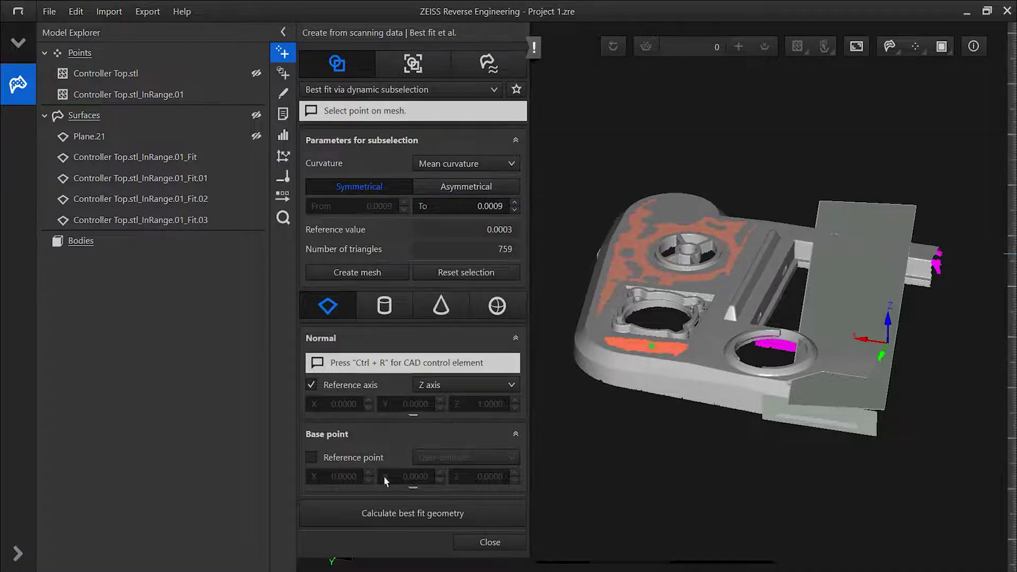
click(437, 491)
click(501, 516)
Step: Enlarge the small vertical plane at the controller's outer edge to about 99 by 28 with Edit standard geometries
middle_drag(502, 516, 382, 235)
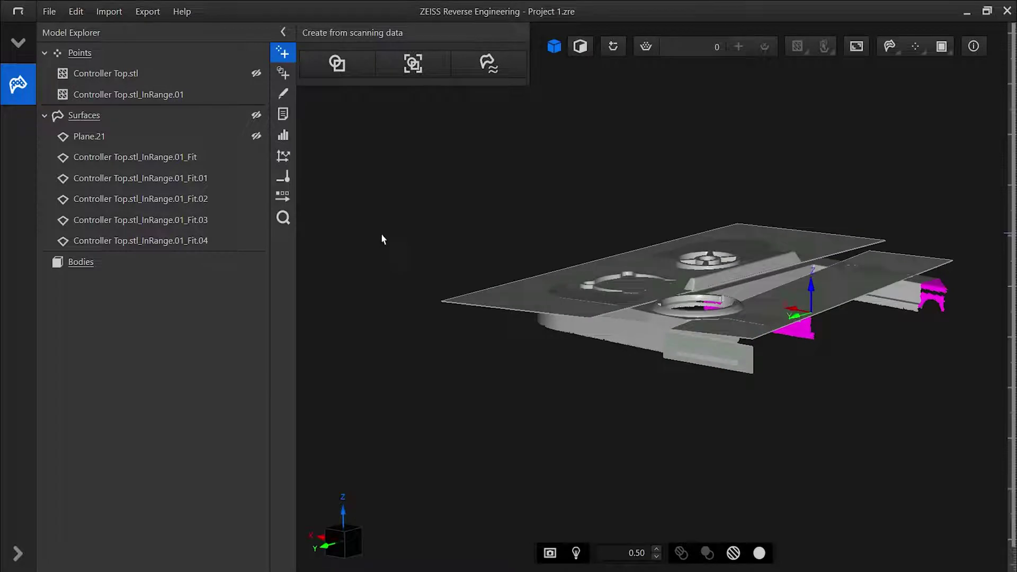
middle_drag(862, 325, 815, 409)
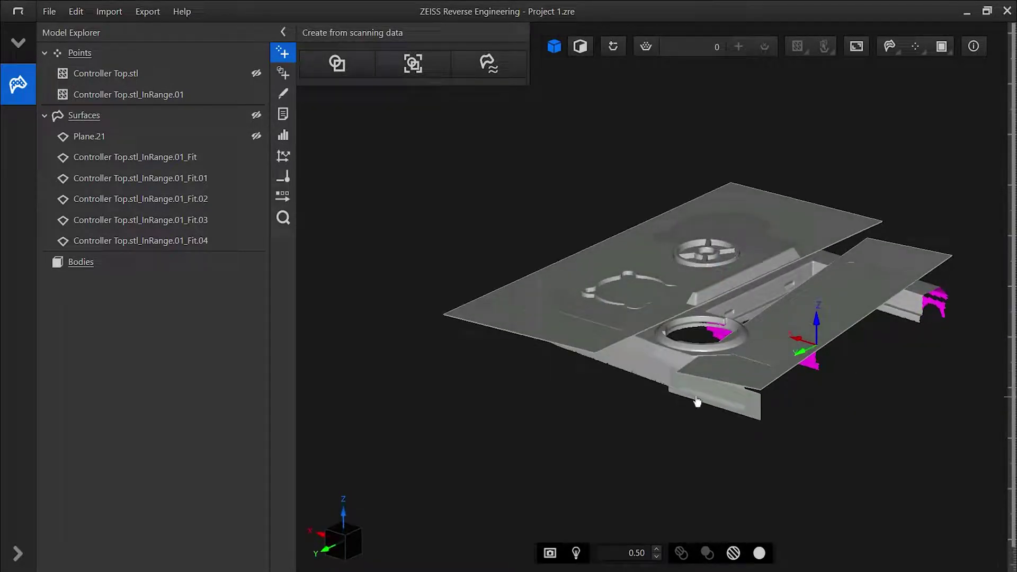
click(718, 396)
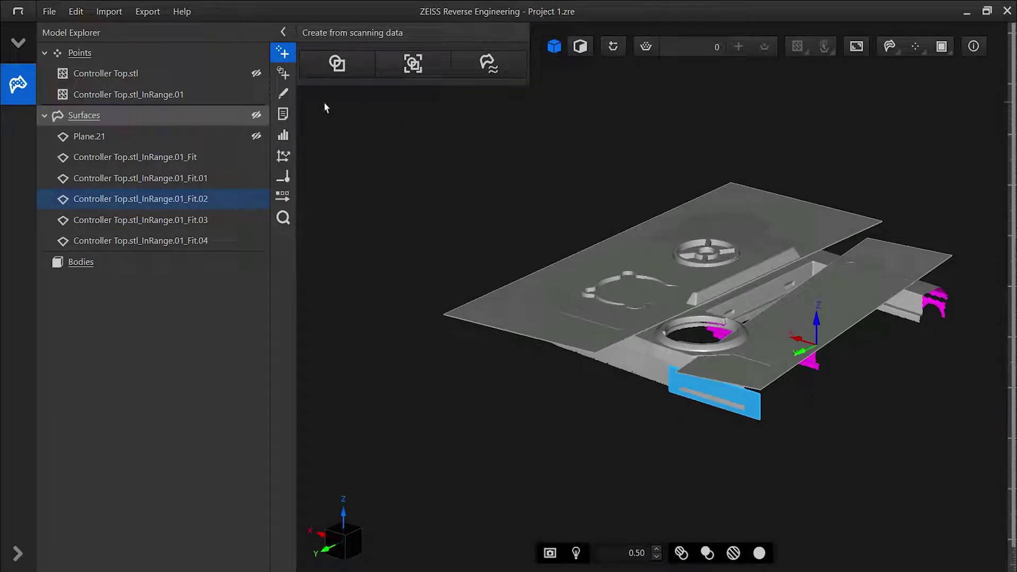
click(283, 115)
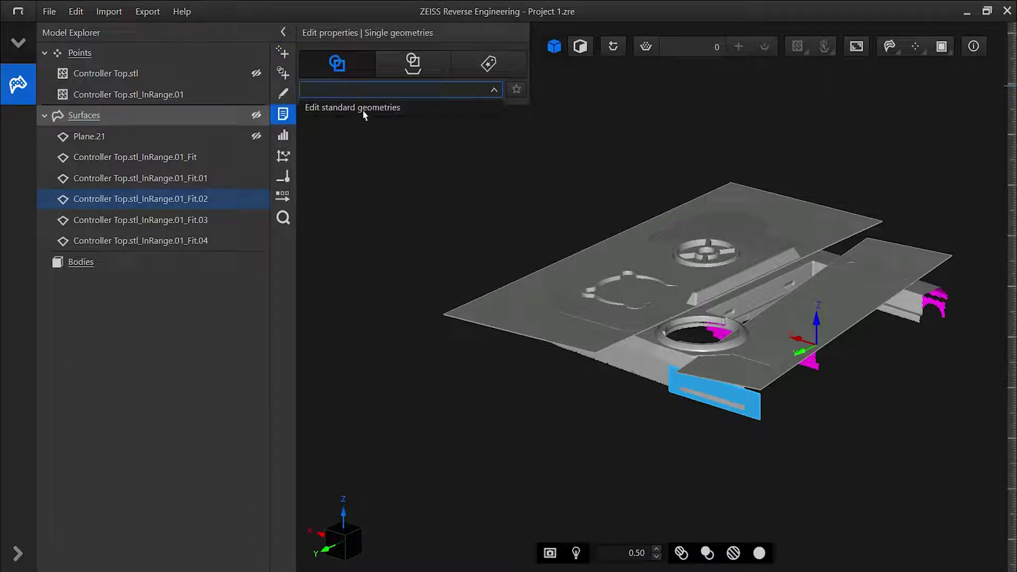
click(364, 110)
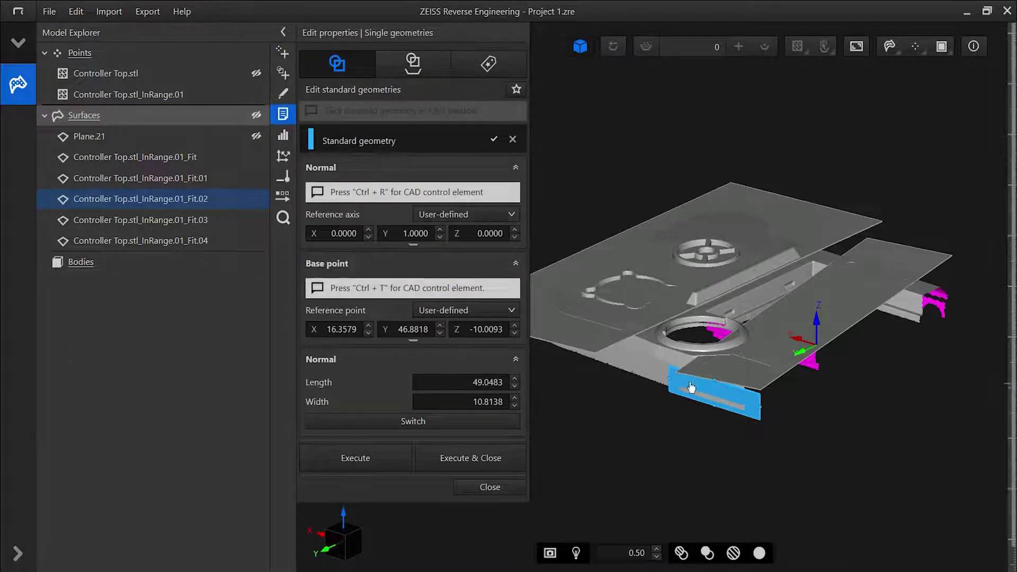
drag(714, 382, 622, 364)
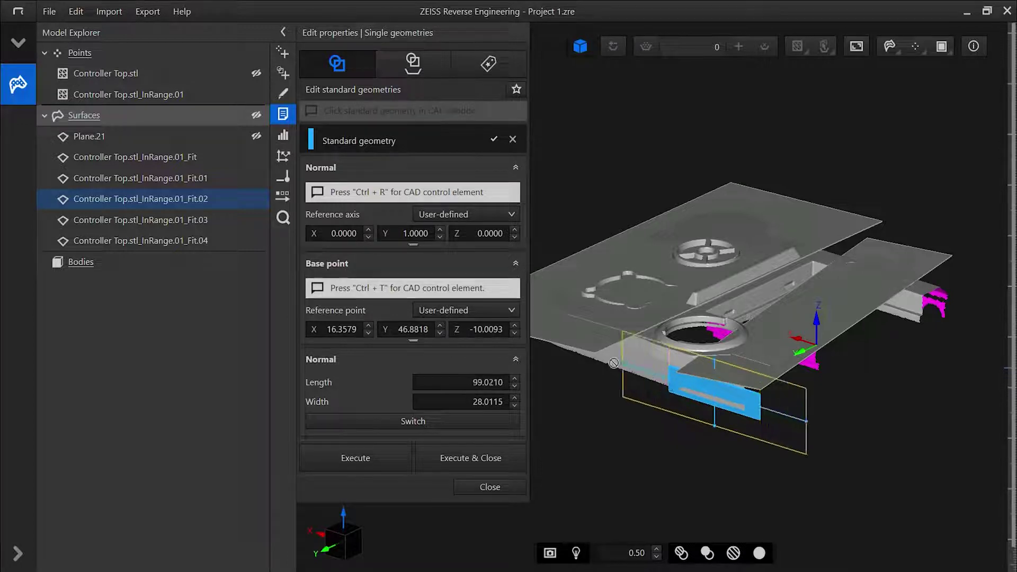
click(388, 458)
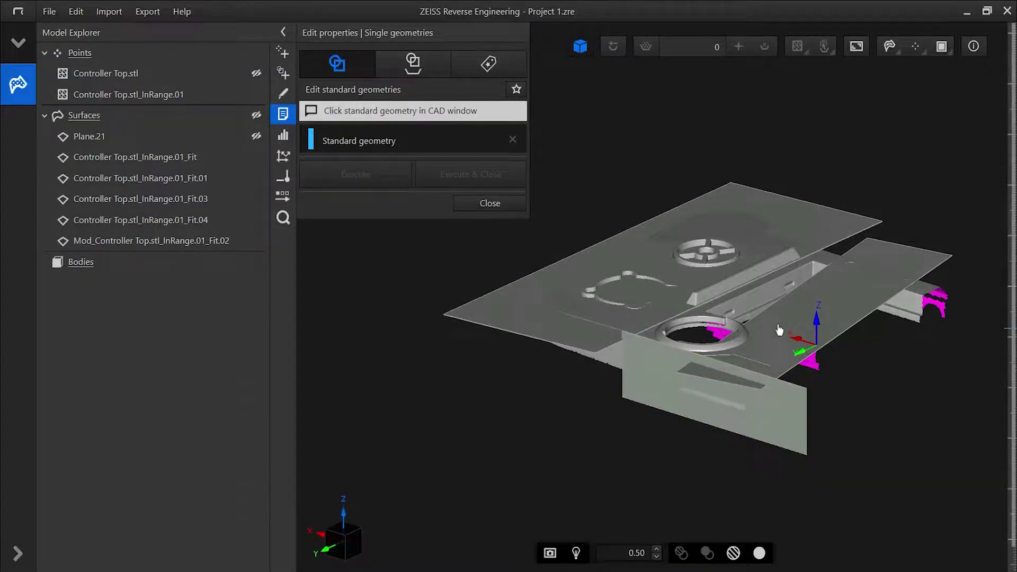
Step: Enlarge the horizontal plane over the middle section to a length of about 83 and extend its end past the vertical plane
click(780, 329)
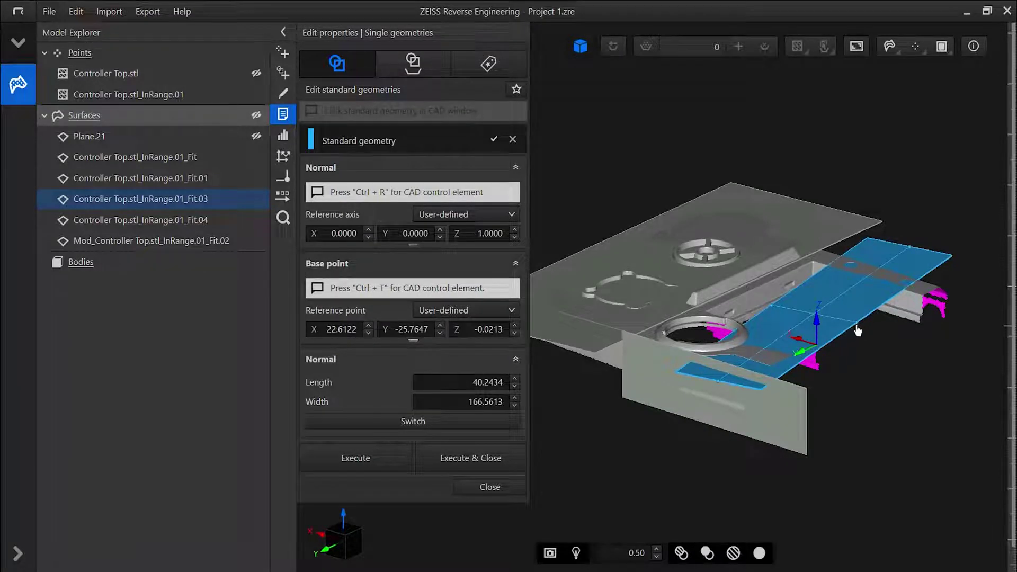
drag(856, 329, 794, 356)
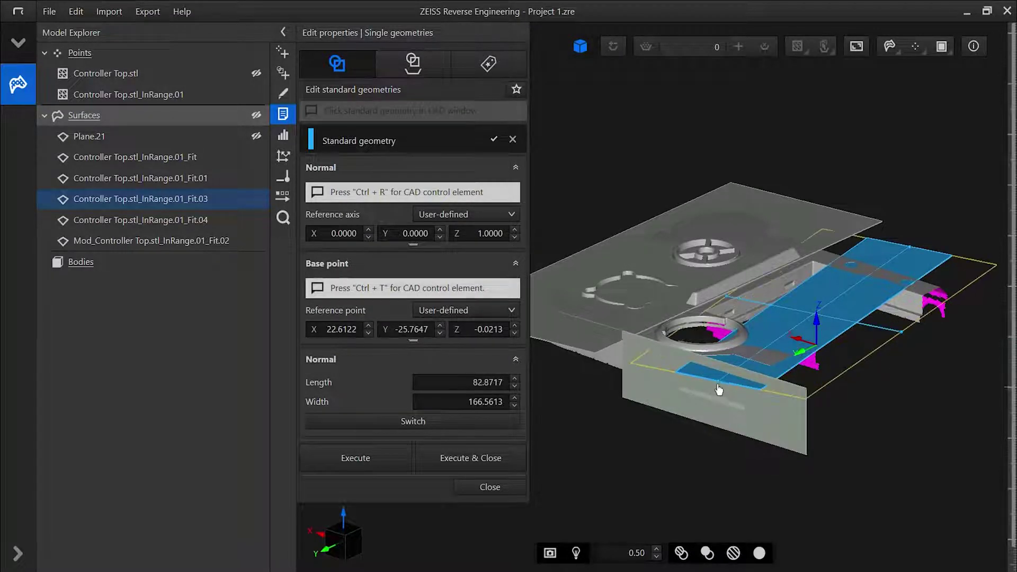
drag(718, 388, 707, 397)
click(379, 457)
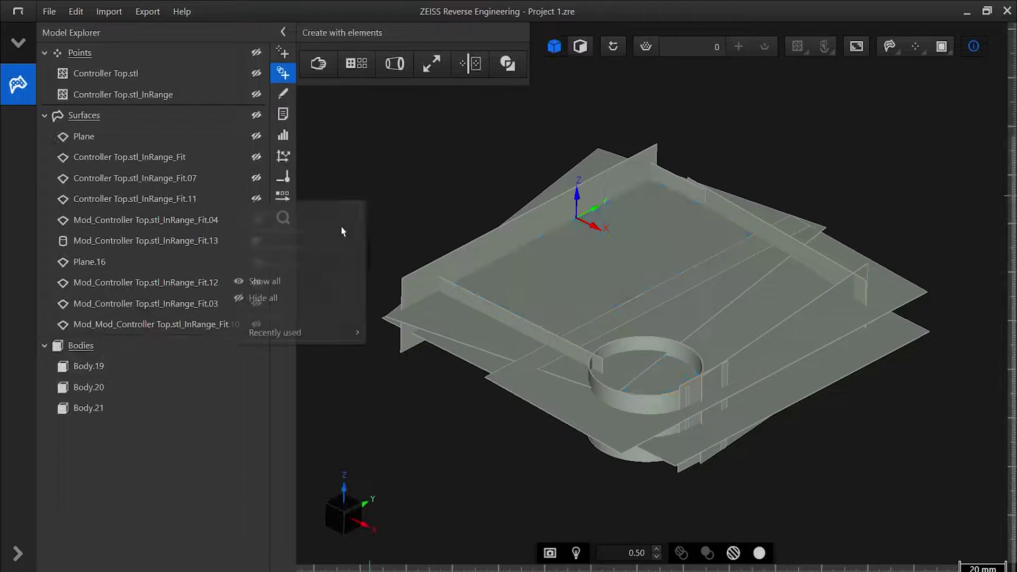
Step: Select Body.20 and Body.21 and show only these two bodies
click(154, 408)
ctrl+click(160, 392)
right_click(371, 188)
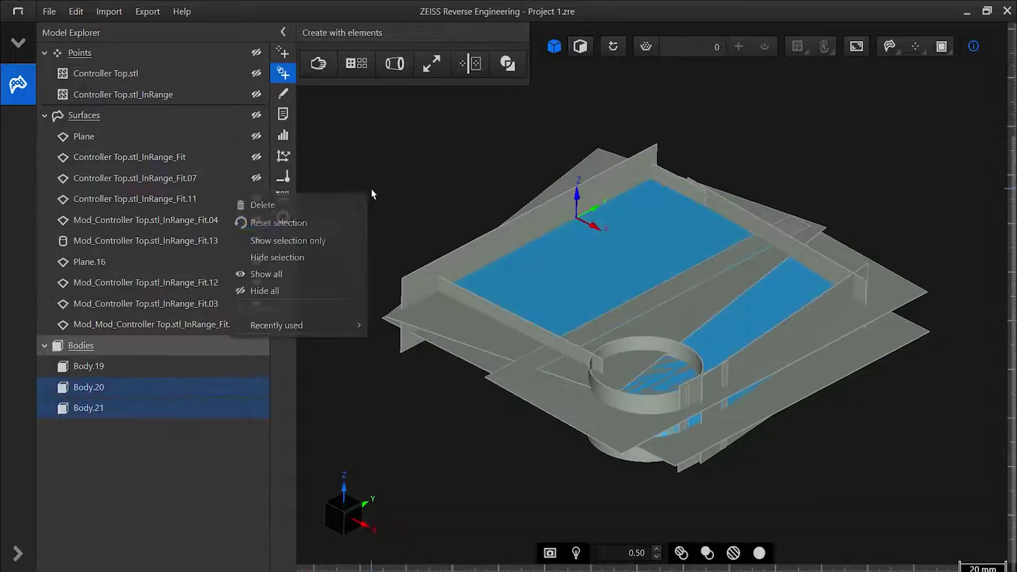
click(288, 241)
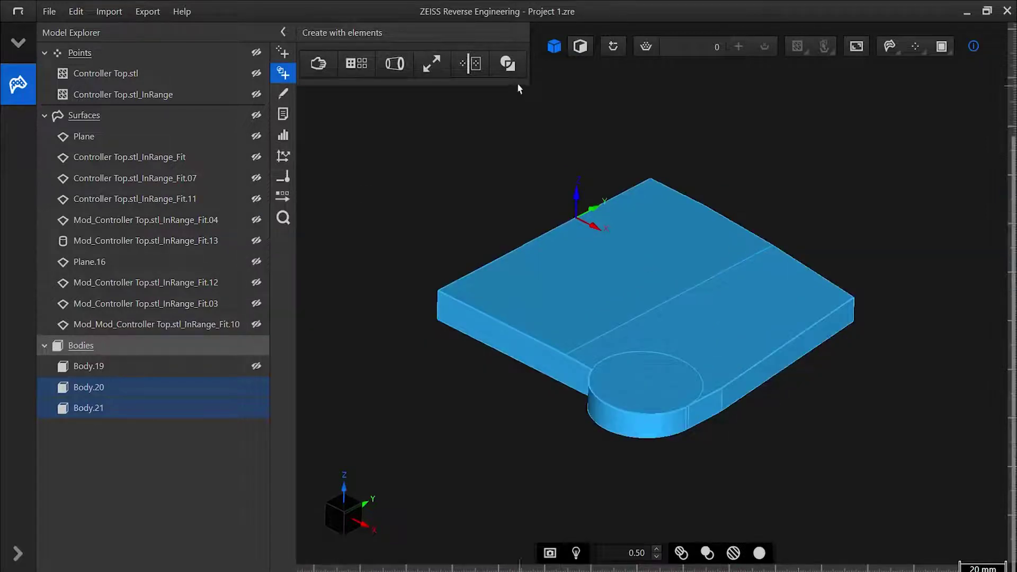
Step: Unite Body.20 and Body.21 into one body and hide the two source bodies
click(508, 63)
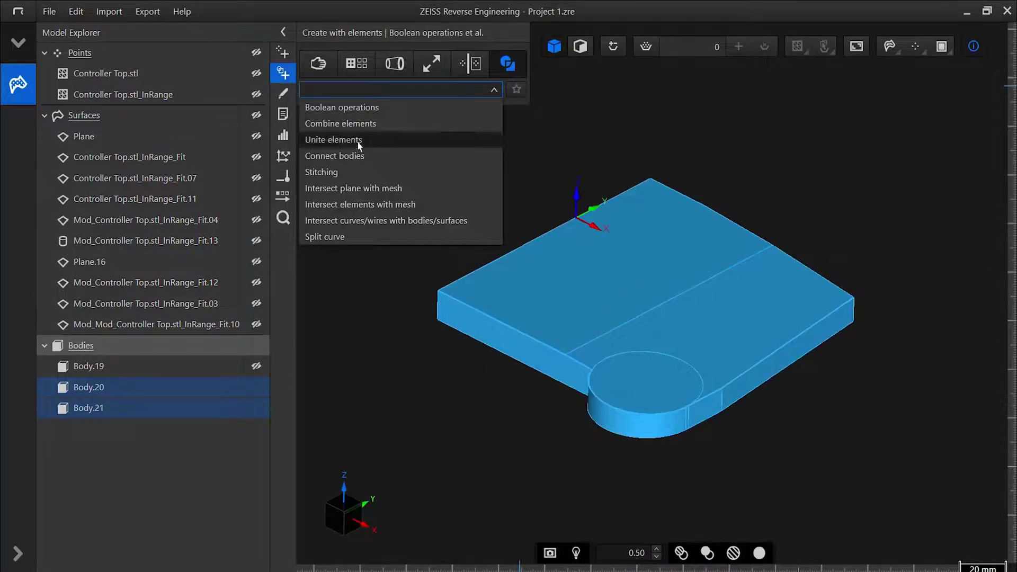
click(360, 140)
click(455, 172)
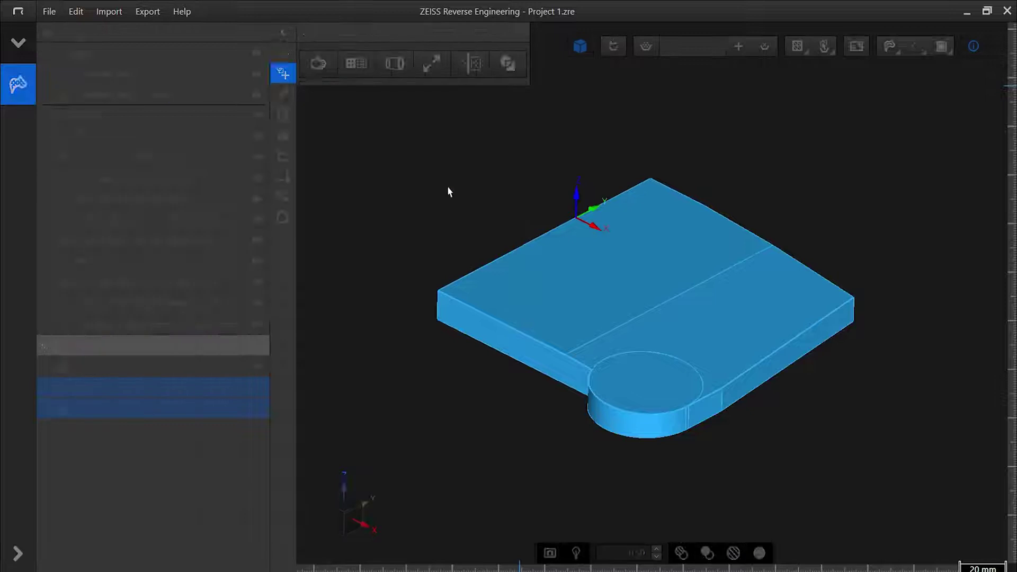
right_click(408, 170)
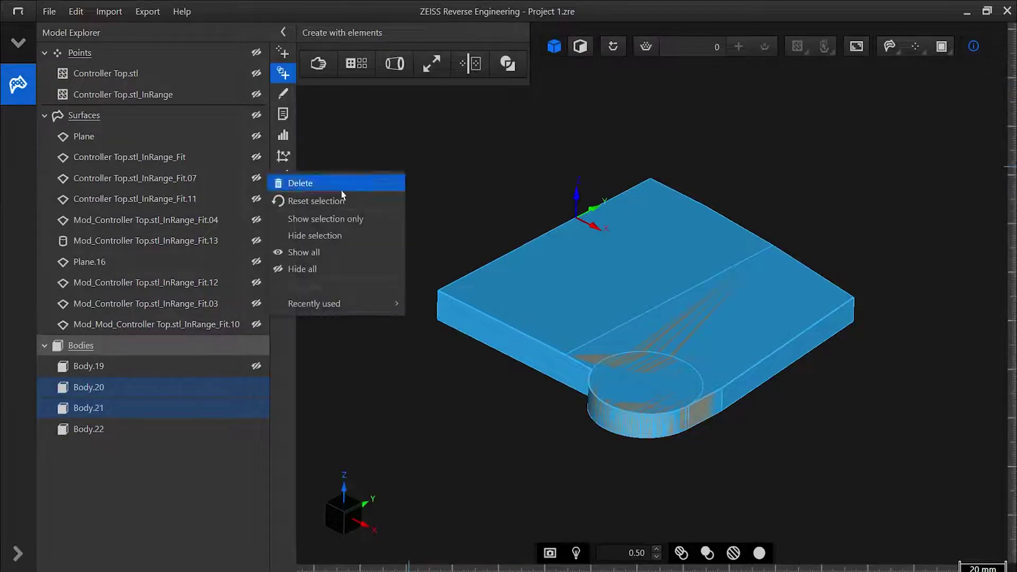
click(340, 235)
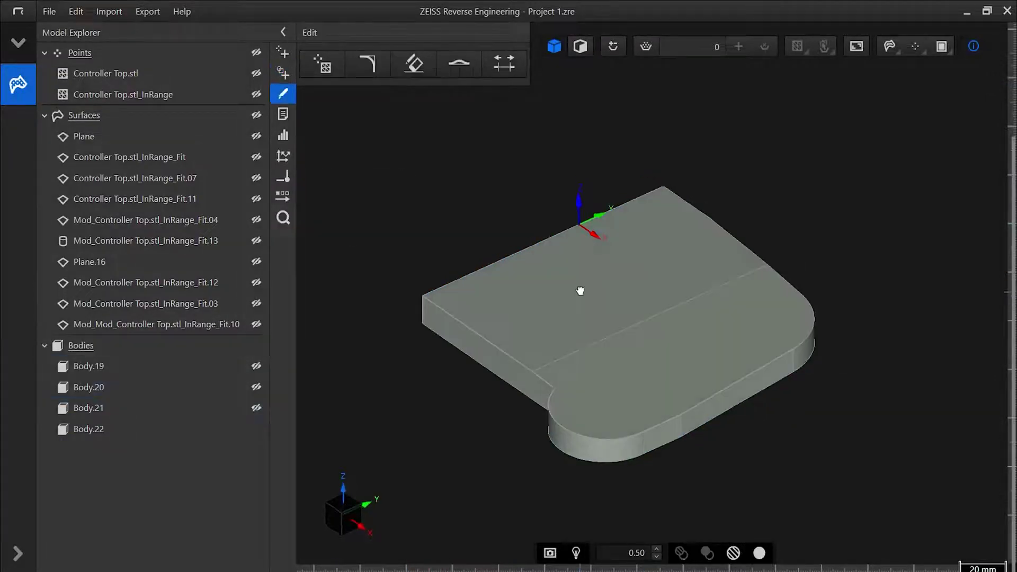
Step: Chamfer the upper outer edges of Body.22 by angle and distance, with a first width of 5 and an angle of 45°
middle_drag(579, 288, 573, 282)
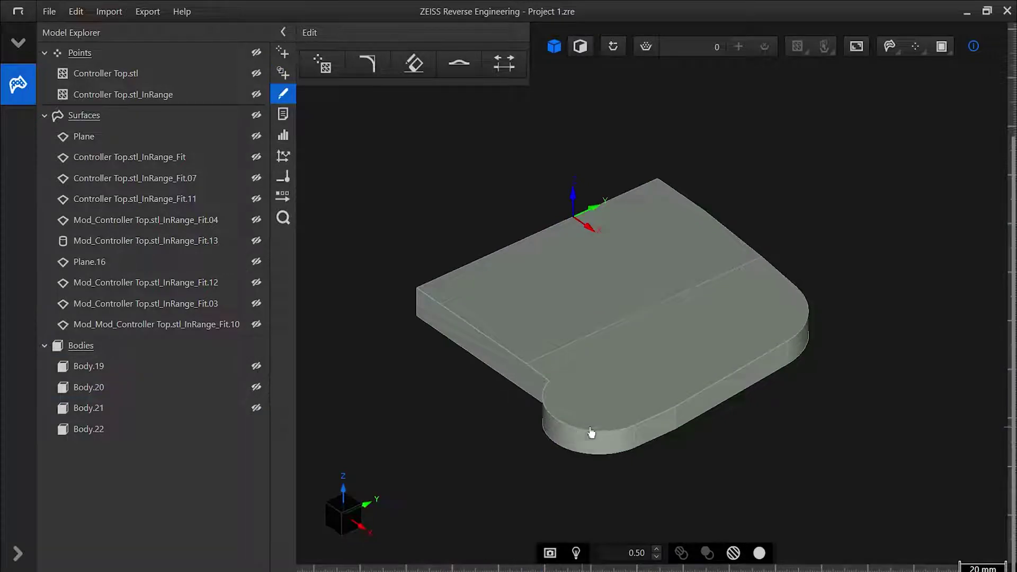
click(354, 62)
click(337, 126)
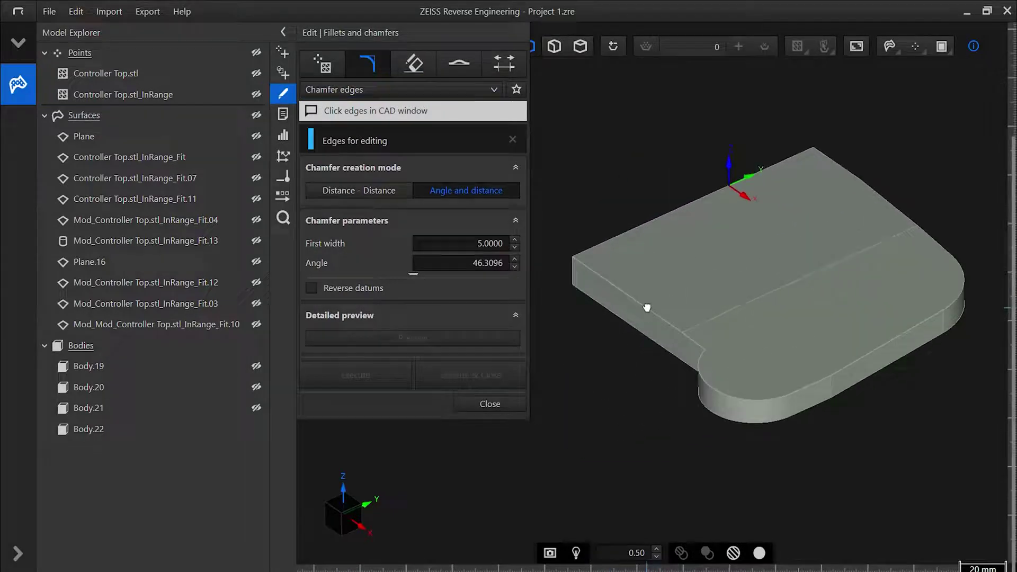
click(649, 312)
click(846, 369)
middle_drag(846, 370, 674, 401)
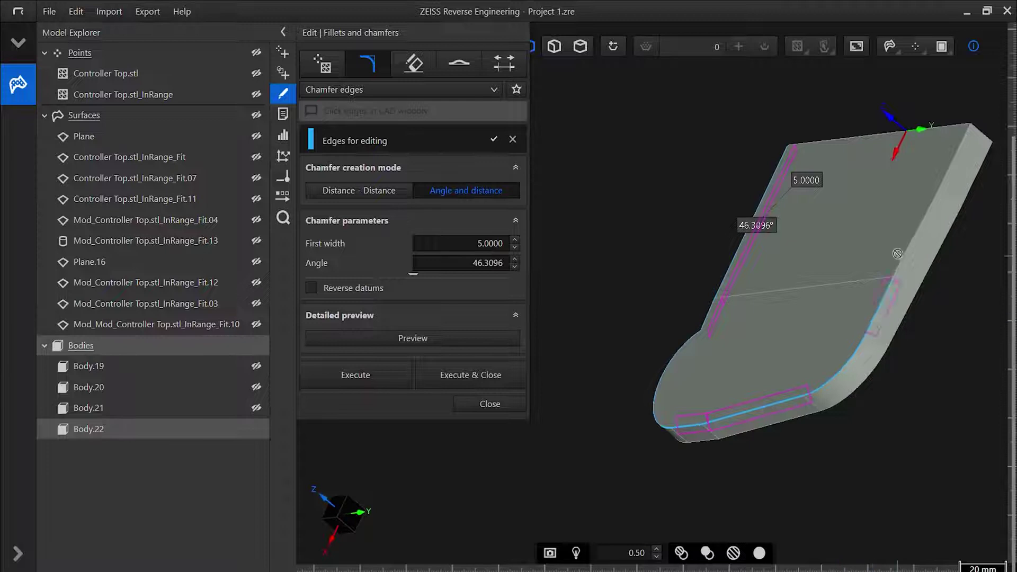
middle_drag(752, 345, 928, 282)
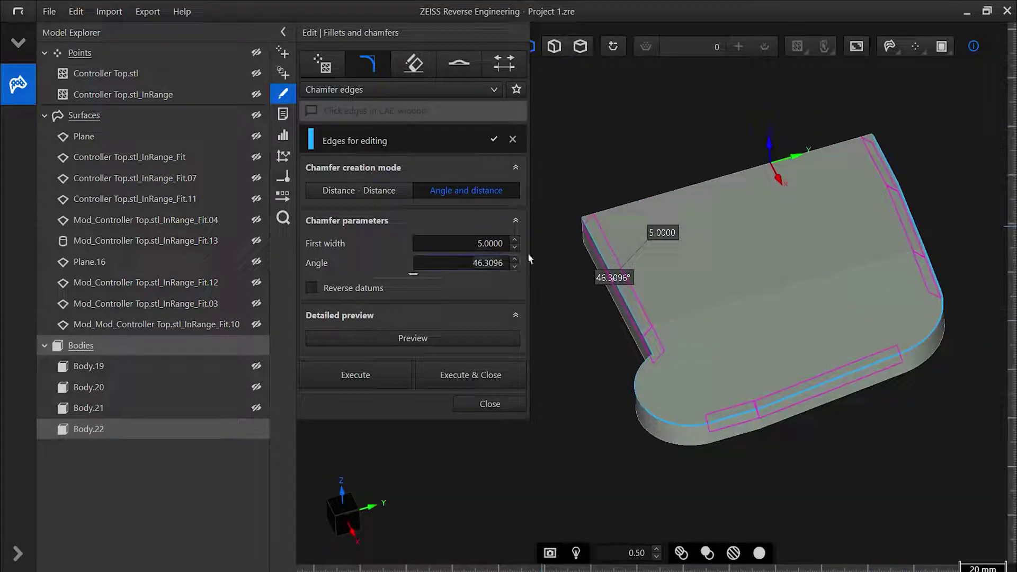
key(ctrl+a)
text(45)
click(457, 376)
Step: Hide Body.22 and show the Controller Top.stl_InRange mesh with the two small holes in the narrow arm in view
drag(562, 447, 518, 324)
click(255, 429)
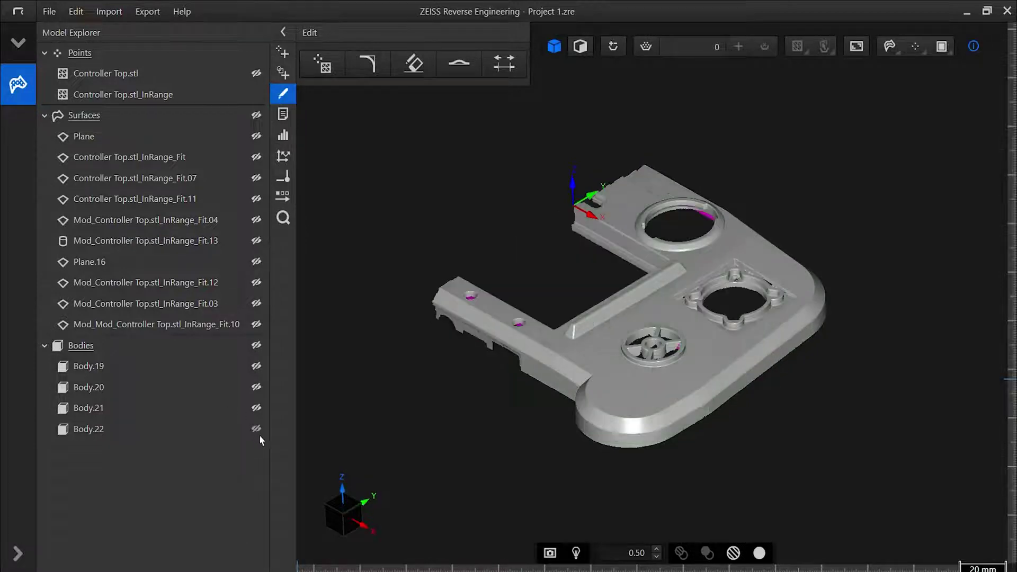
mouse_move(535, 432)
mouse_down()
mouse_move(535, 464)
mouse_move(544, 421)
mouse_up()
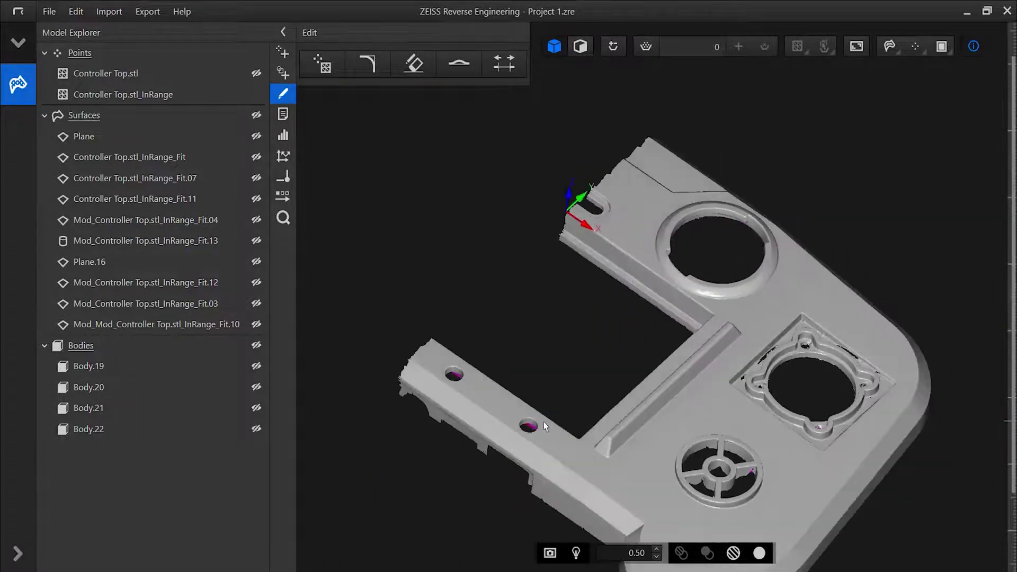
middle_drag(577, 372, 585, 304)
Step: Select the wall of the small arm hole nearest the middle section with Best fit via dynamic subselection, using a symmetrical mean curvature tolerance of 0.2
click(281, 72)
click(279, 57)
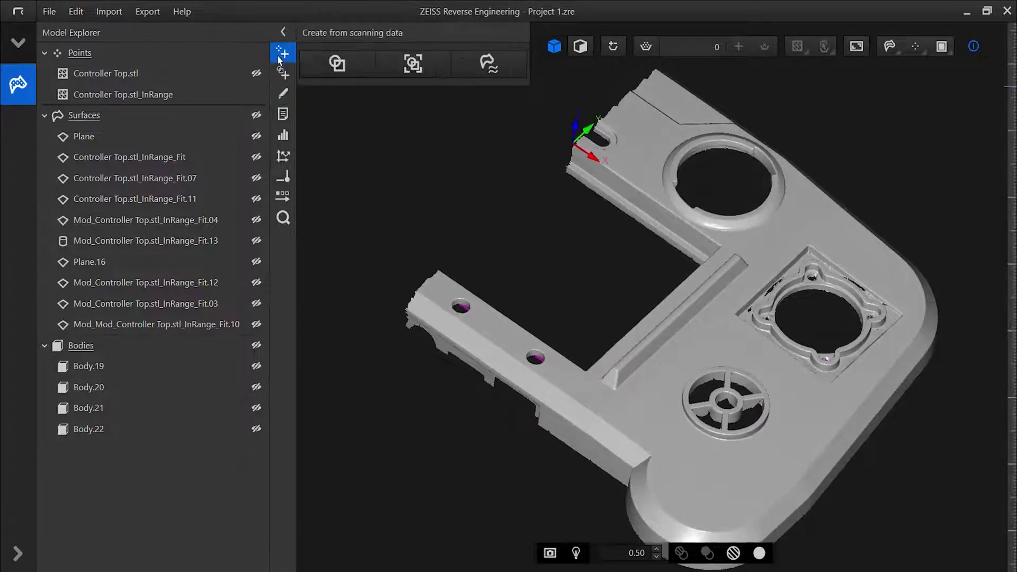
click(341, 68)
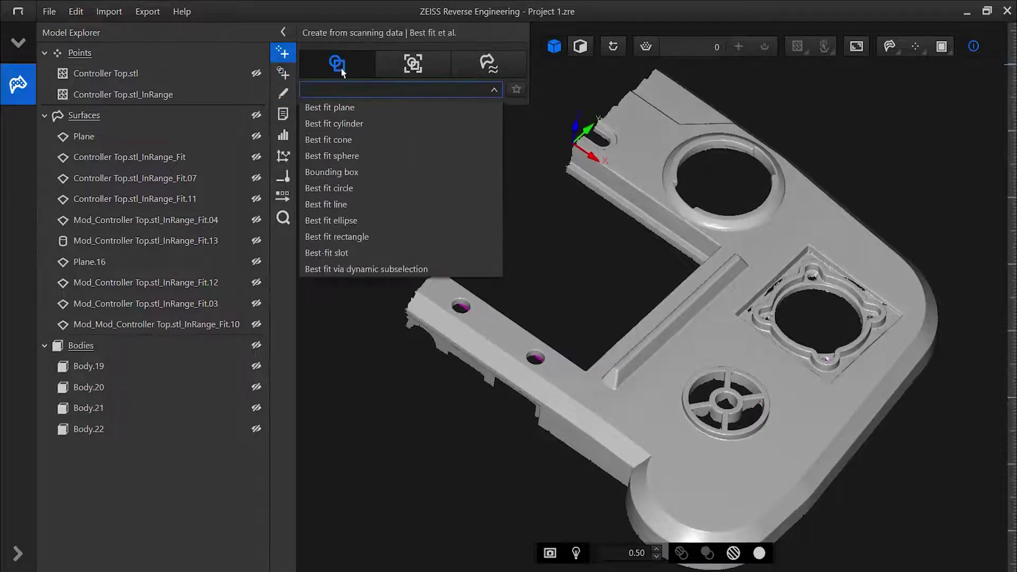
click(355, 271)
scroll(704, 308, up, 5)
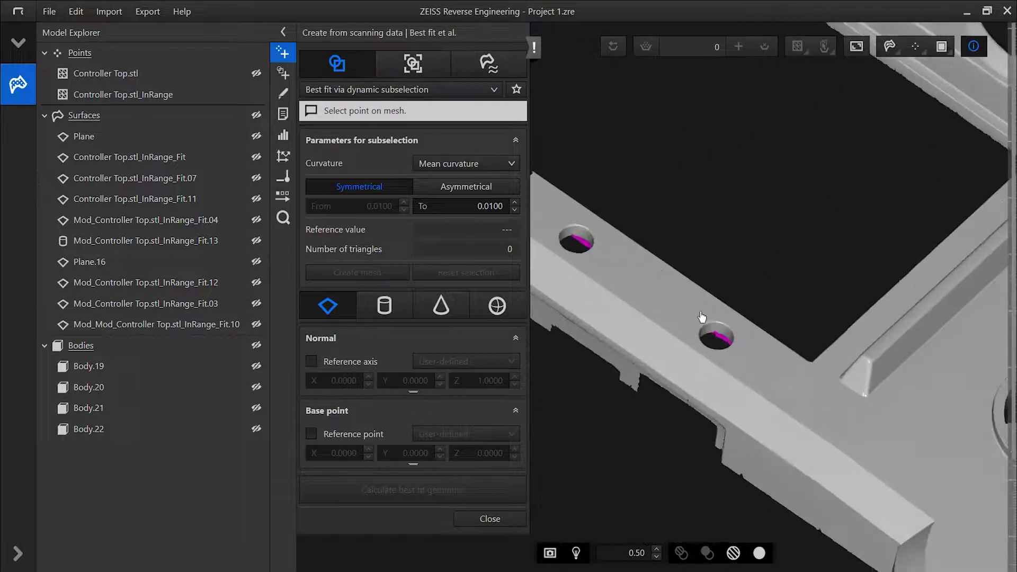
scroll(702, 317, up, 3)
double_click(490, 206)
key(BackSpace)
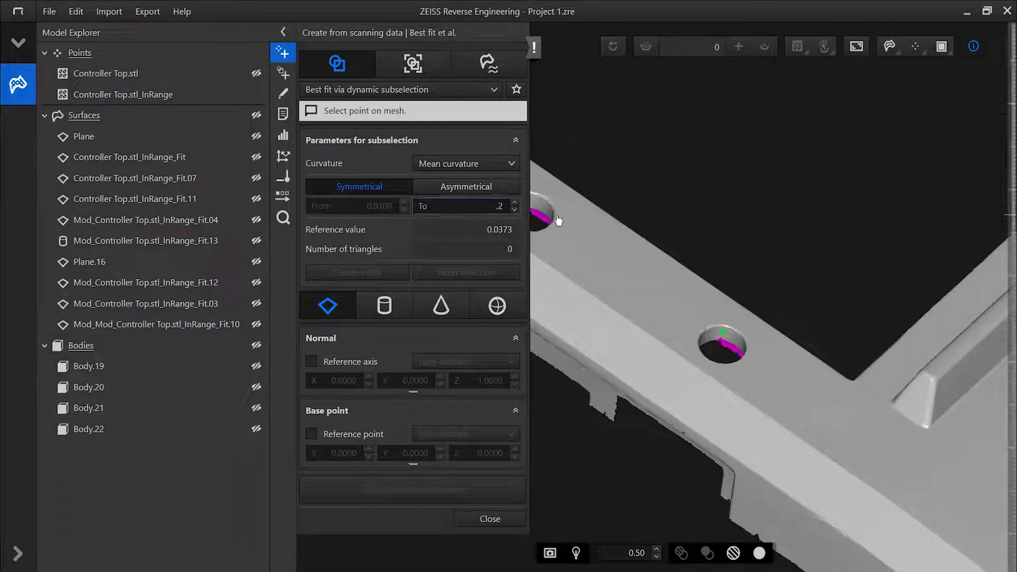
text(.2)
key(Return)
Step: Fit a Gaussian best-fit cylinder surface to the selected hole wall with the Z axis as its reference axis
click(382, 313)
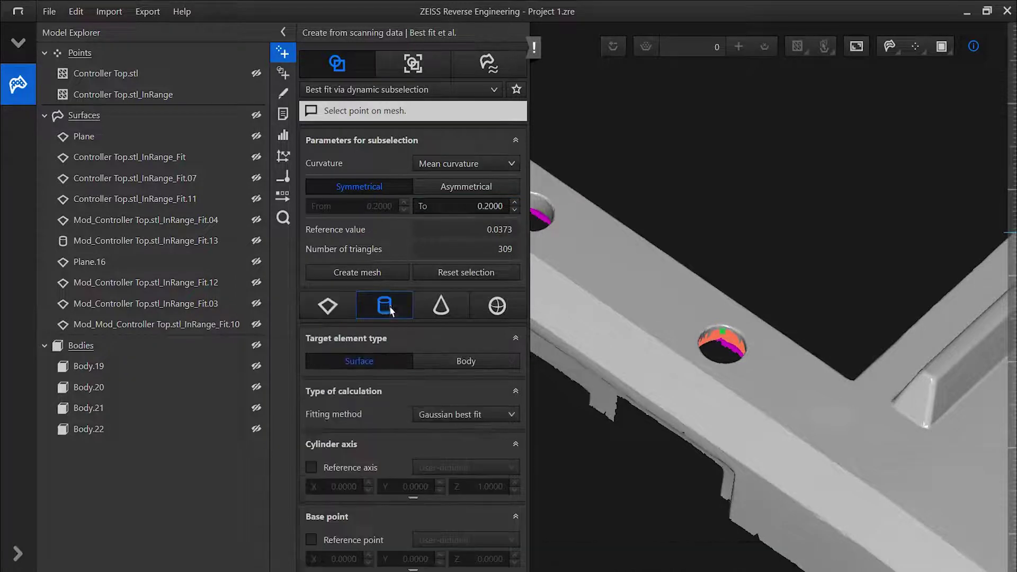
click(378, 466)
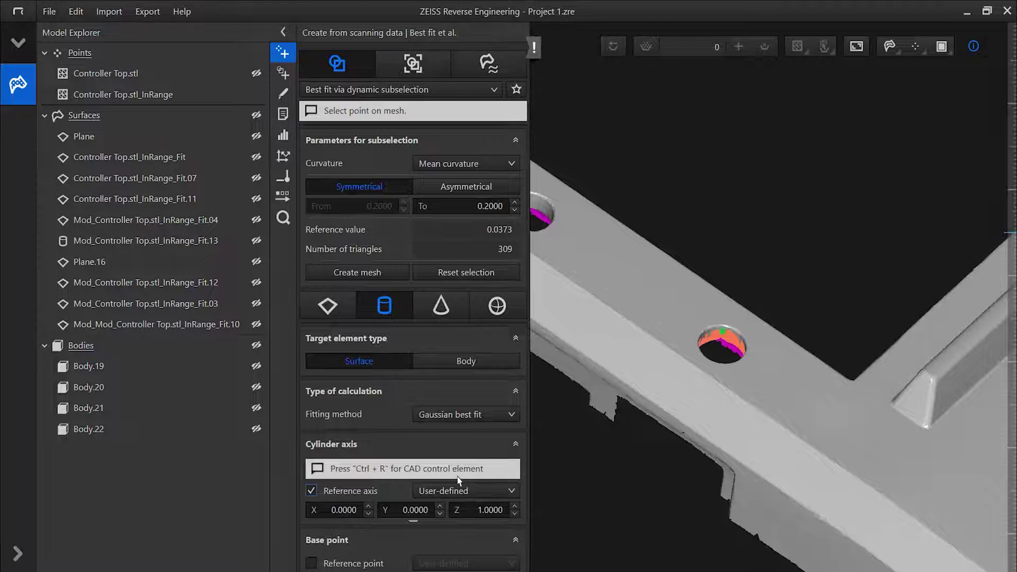
click(459, 490)
click(453, 537)
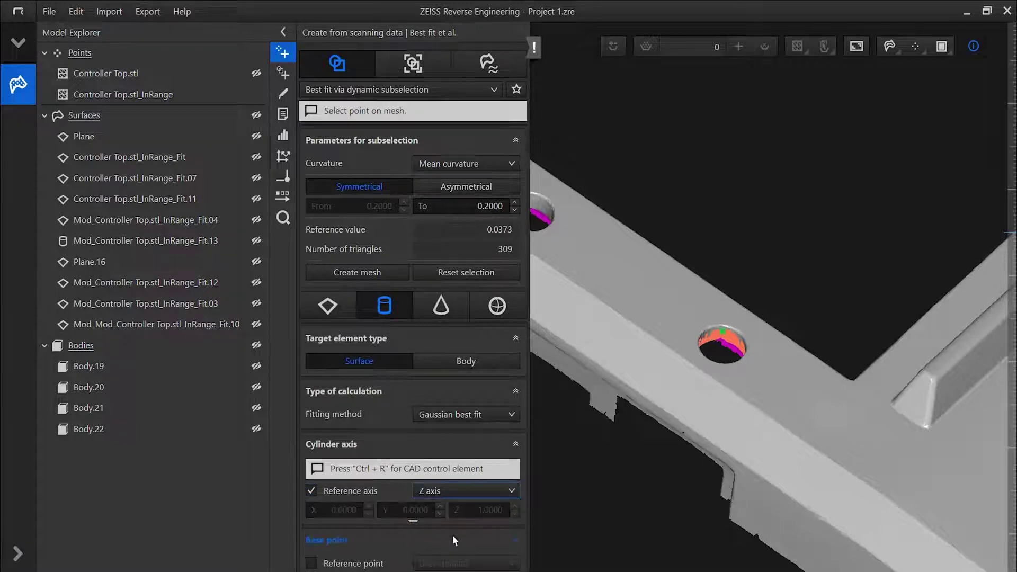
click(516, 139)
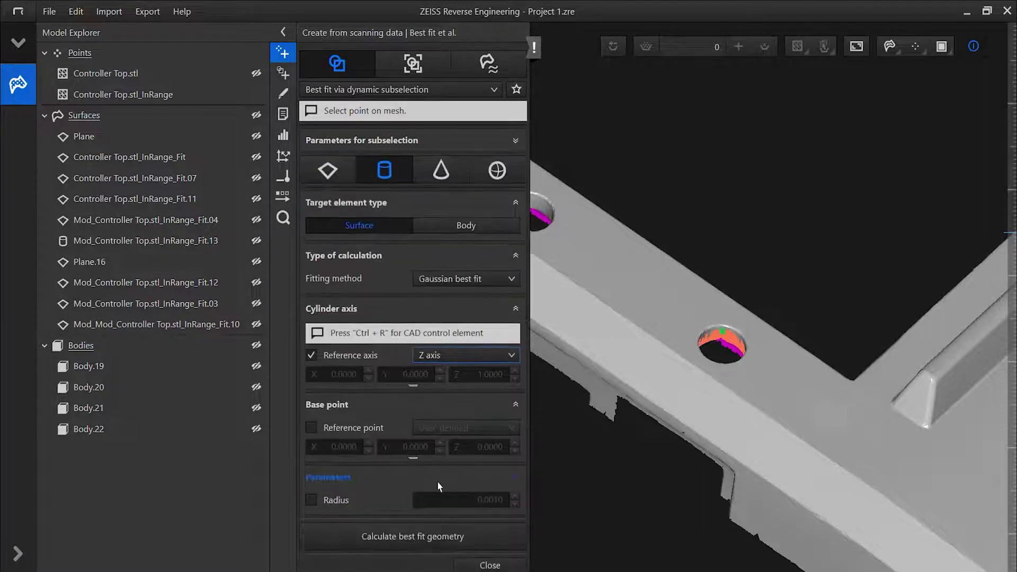
click(409, 536)
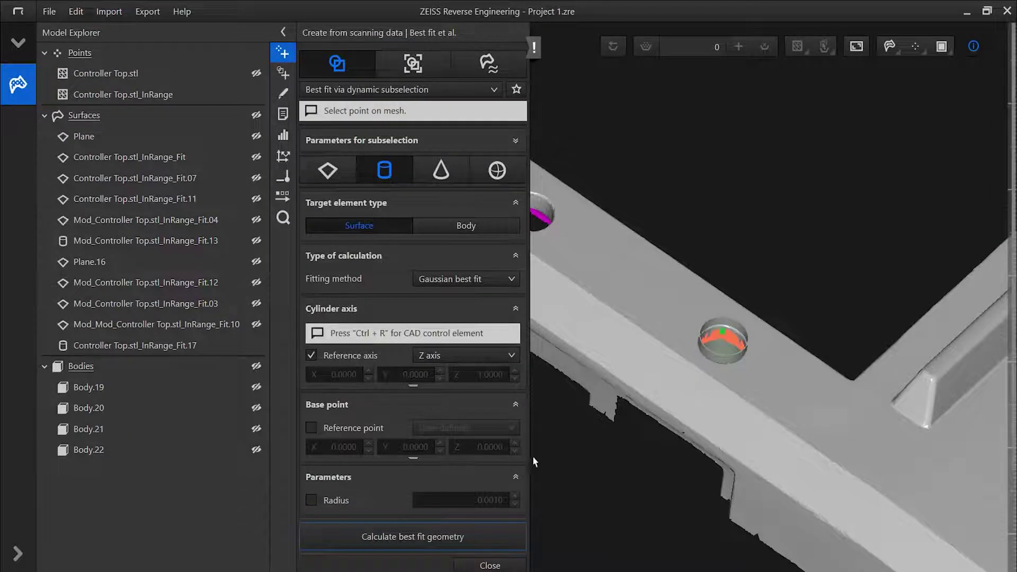
click(493, 564)
Step: Stretch the fitted hole cylinder to a height of about 27 with Edit standard geometries and move its base point down to about Z -19.4
drag(686, 370, 682, 143)
click(677, 323)
middle_drag(628, 466, 670, 496)
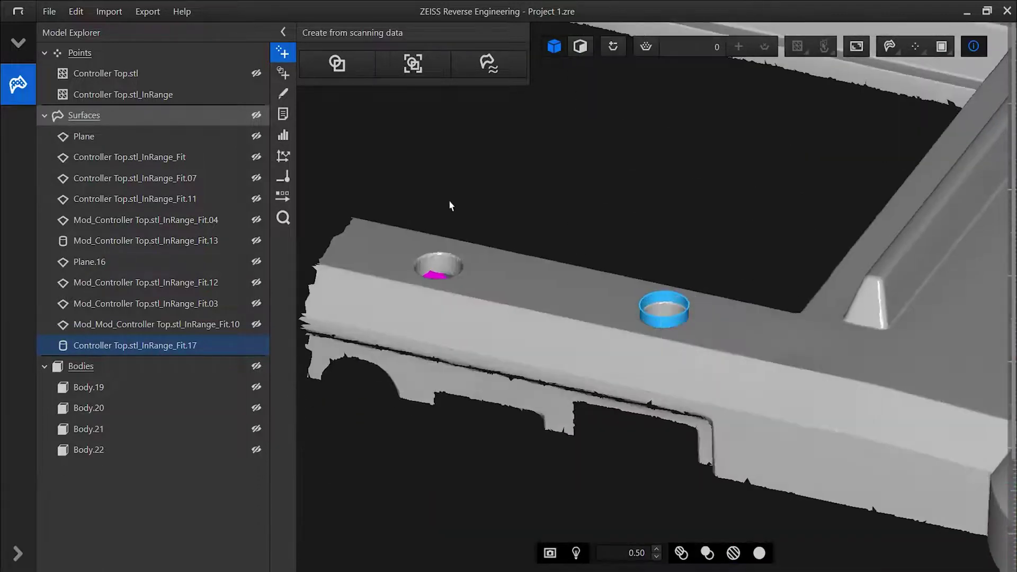
click(283, 94)
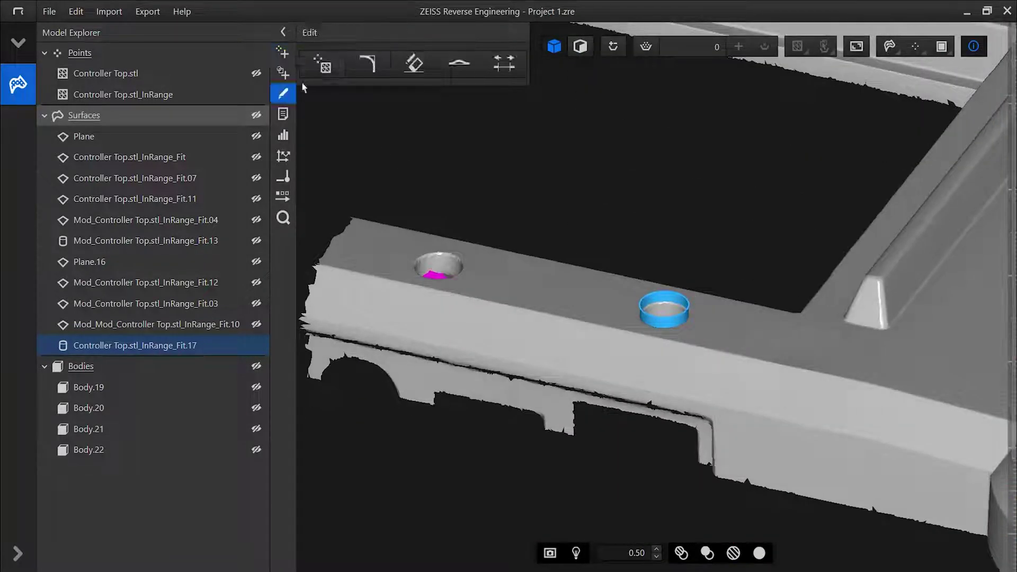
click(284, 116)
click(334, 66)
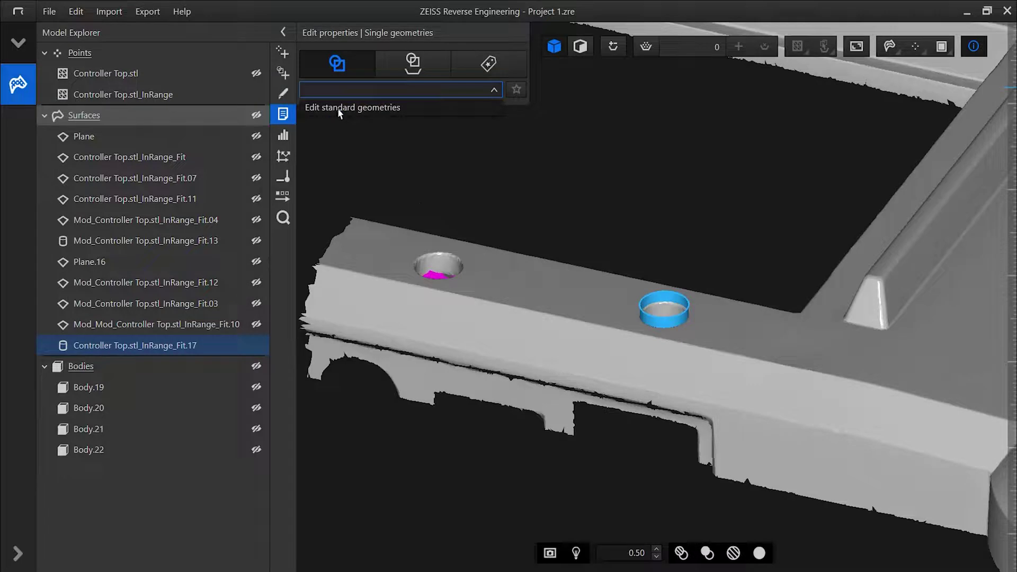
click(340, 108)
drag(664, 307, 678, 211)
key(ctrl+t)
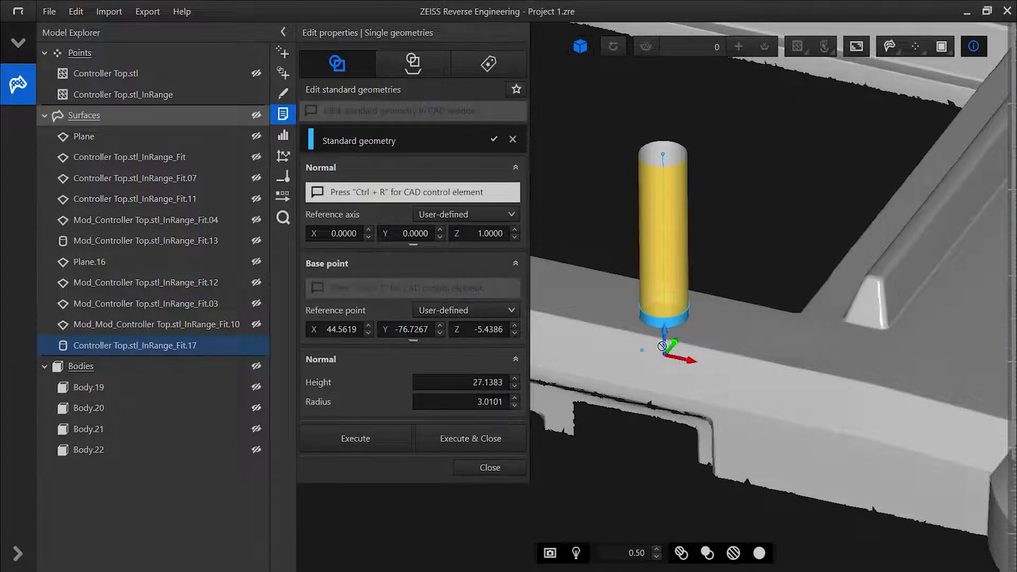
drag(666, 342, 669, 440)
middle_drag(686, 322, 708, 342)
middle_drag(598, 405, 608, 401)
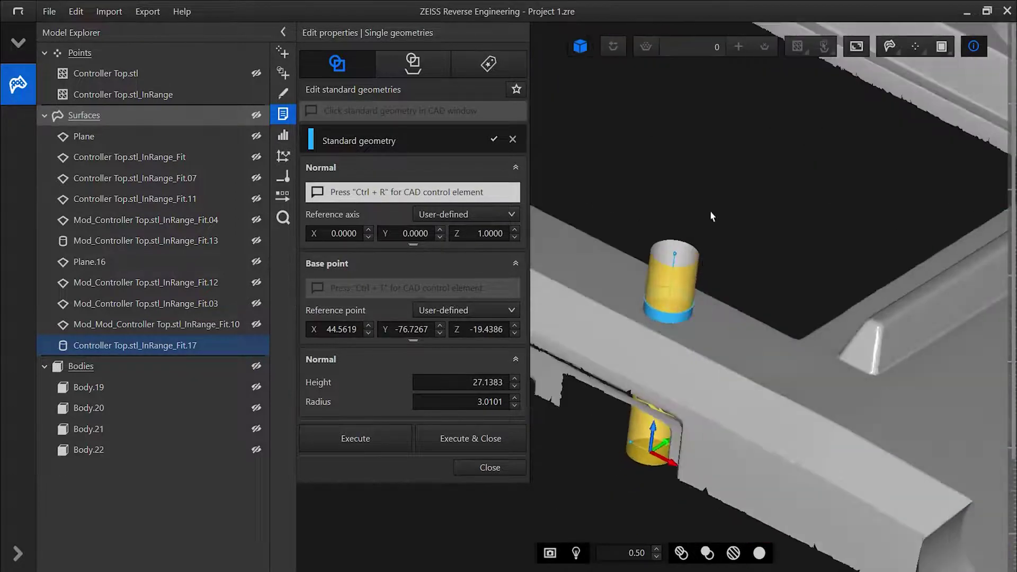
Step: Set the hole cylinder's reference axis to the Z axis and apply the geometry edit
scroll(711, 212, down, 2)
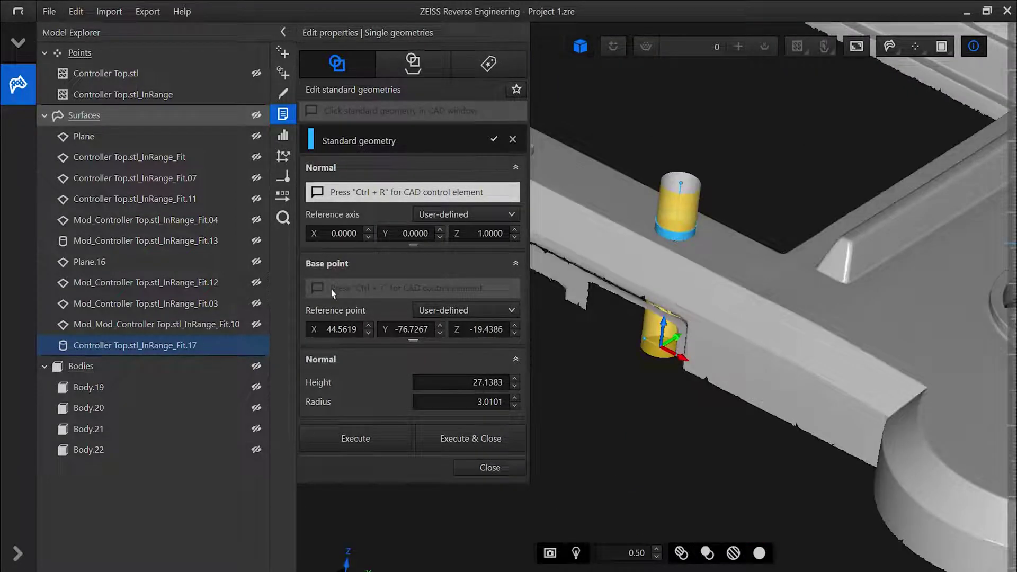
click(433, 215)
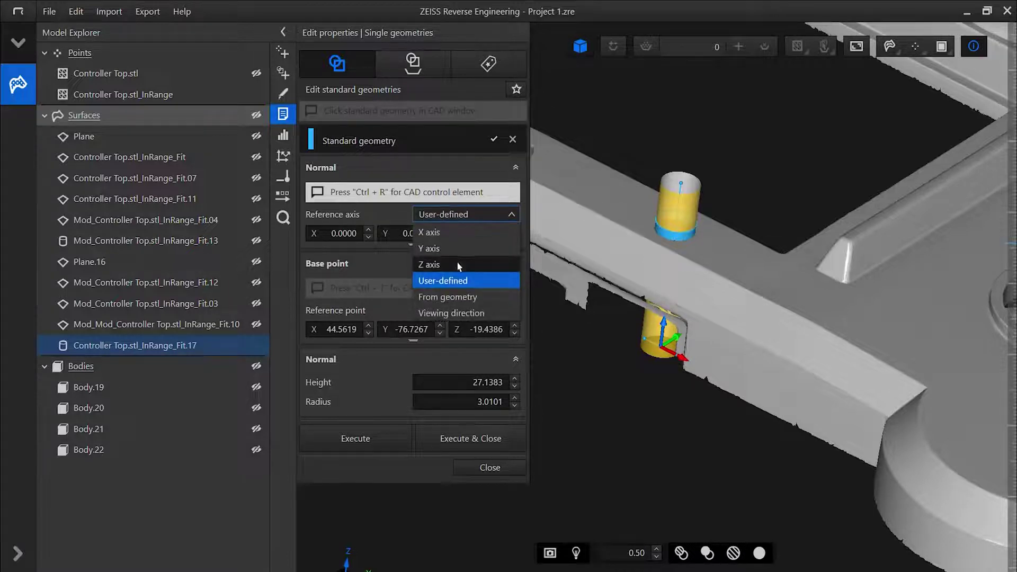
click(431, 263)
click(471, 439)
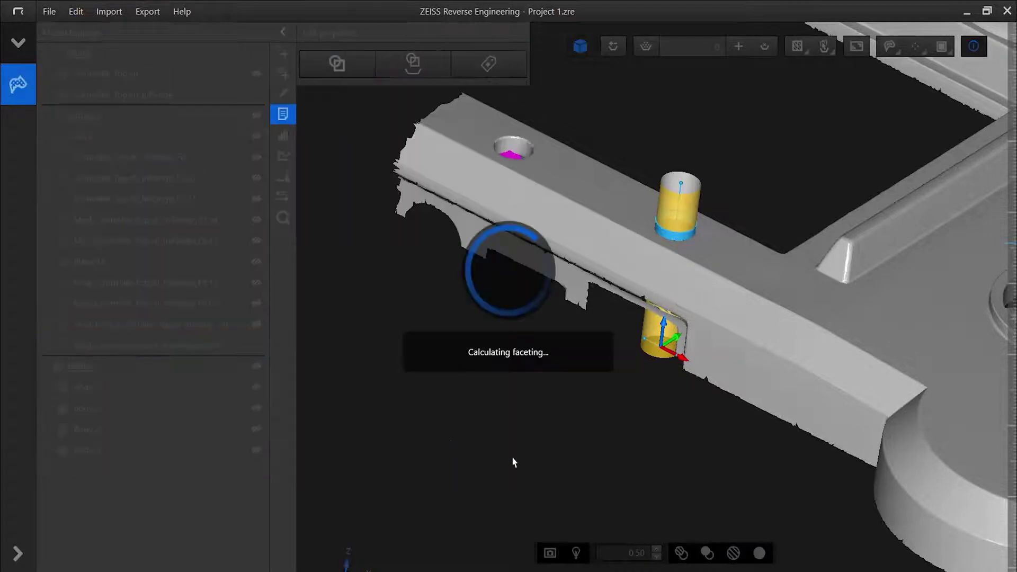
Step: Show only the chamfered Body.22 together with the extended hole cylinder
middle_drag(654, 379, 522, 357)
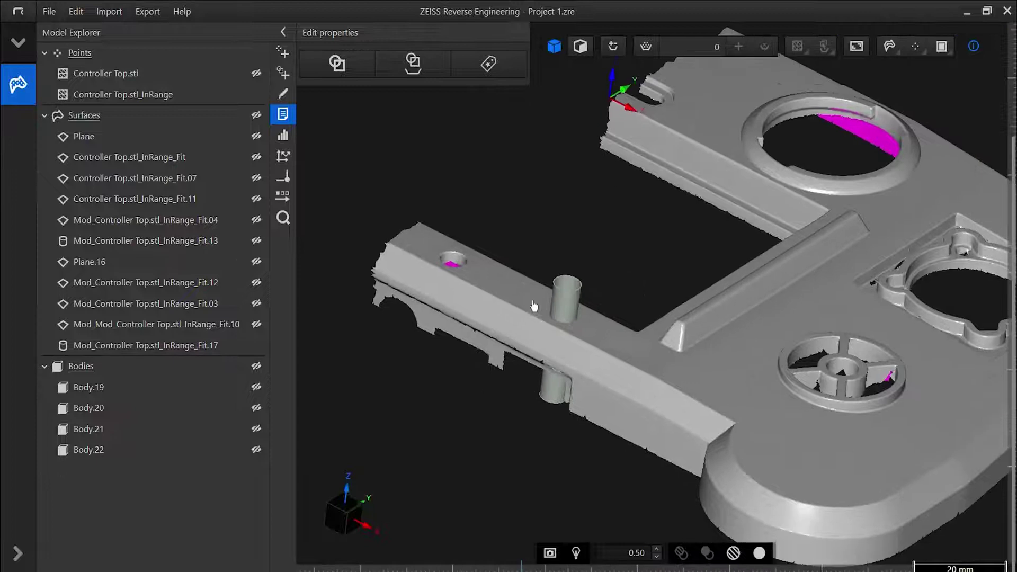
click(559, 313)
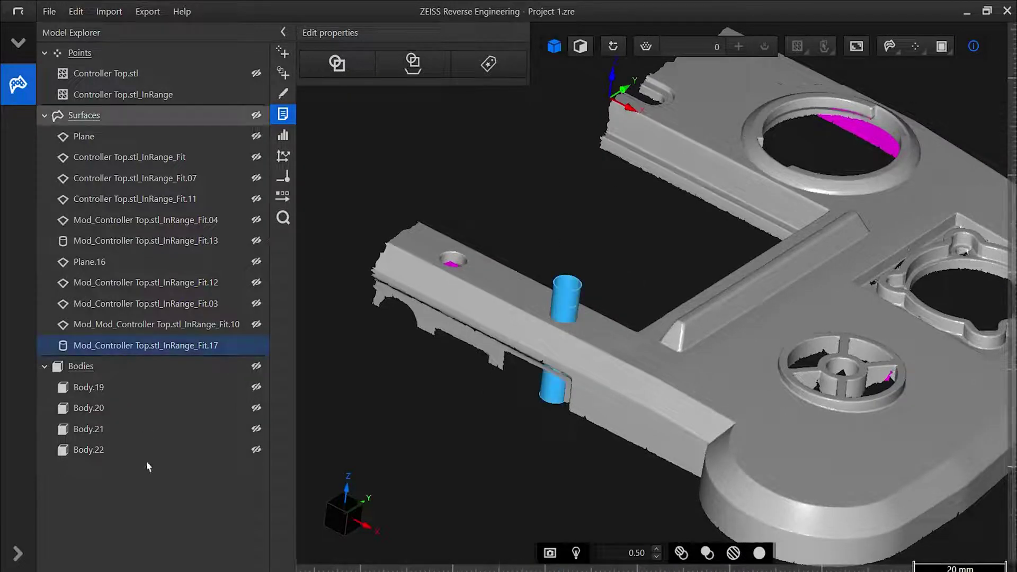
mouse_move(161, 453)
click(256, 450)
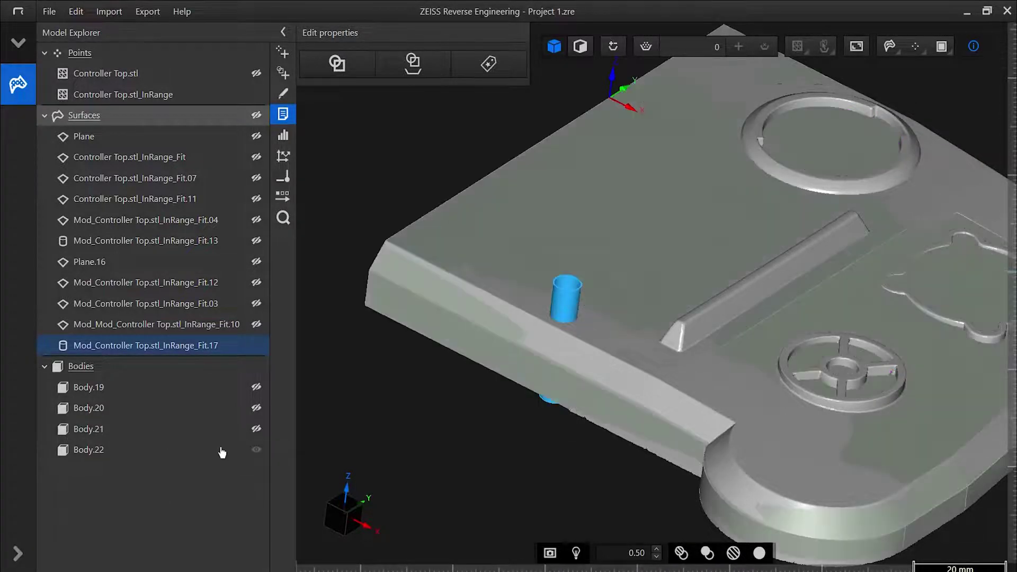
click(201, 450)
right_click(400, 377)
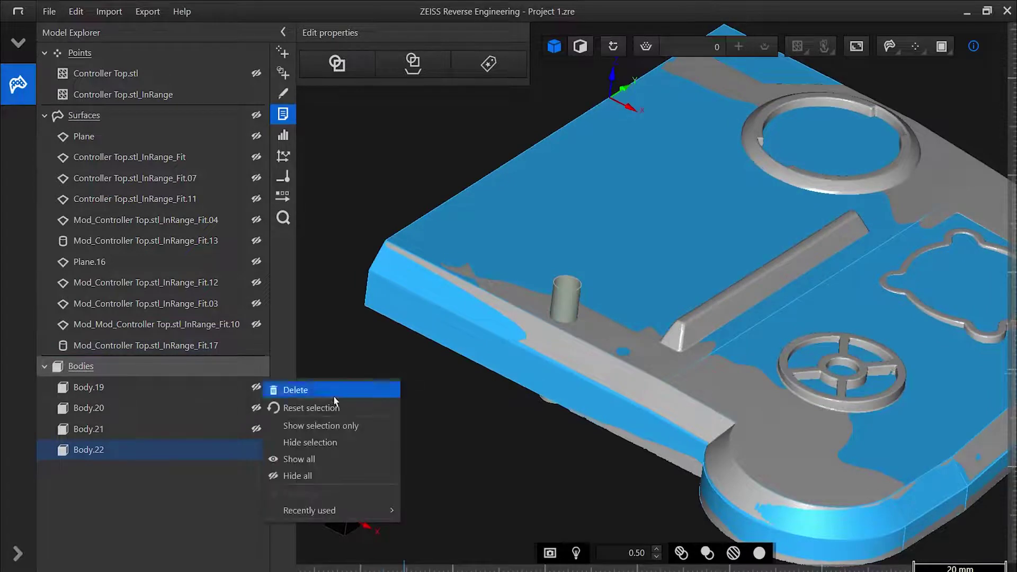
click(333, 425)
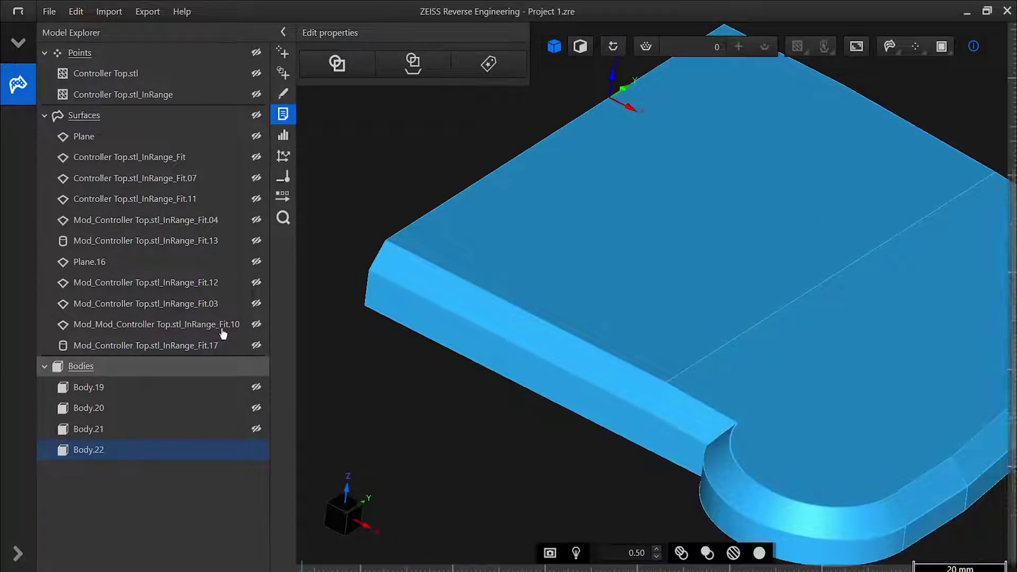
click(257, 345)
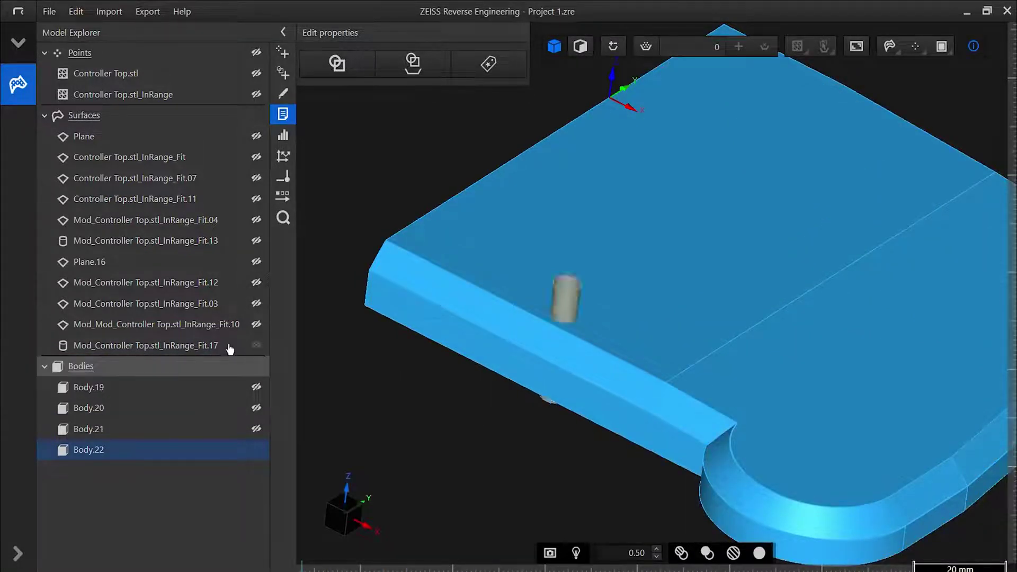
Step: Combine Body.22 and the extended hole cylinder into one body and show only the result
click(568, 303)
scroll(684, 253, down, 5)
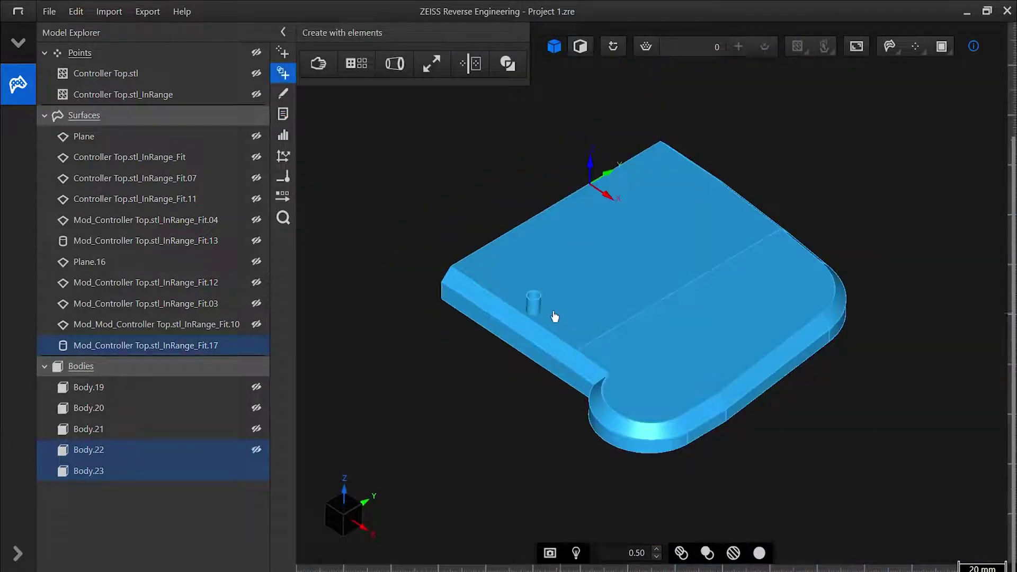
click(508, 63)
scroll(374, 141, up, 1)
click(374, 124)
click(440, 178)
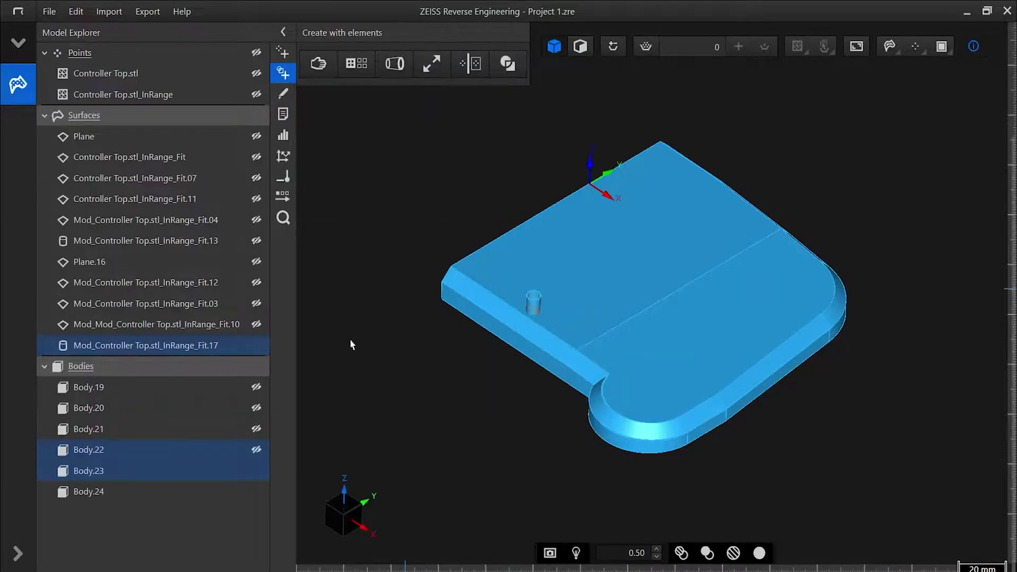
right_click(405, 257)
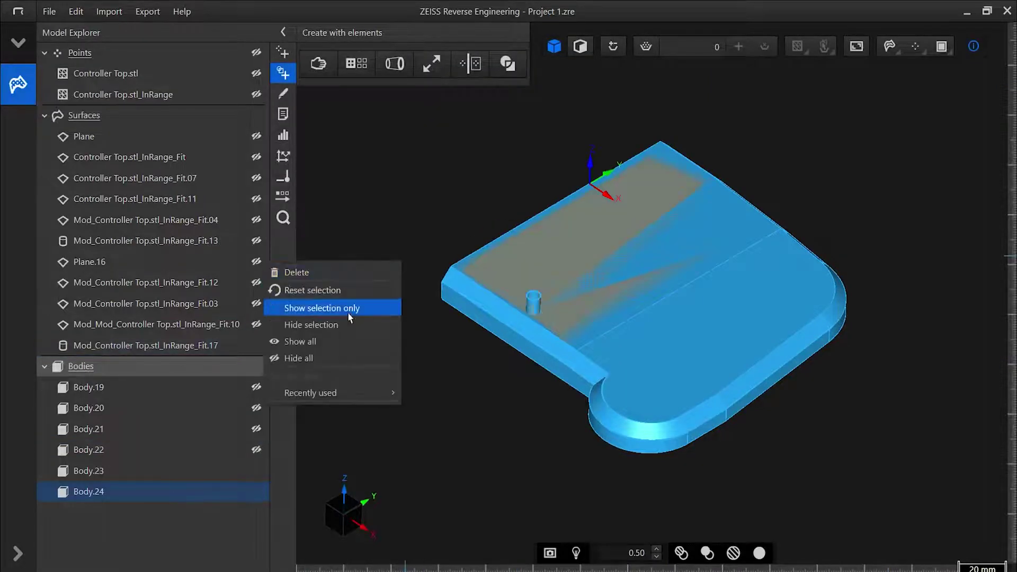
click(349, 313)
Step: Extract the solid body from the combined body using its large flat upper face as the boundary surface
click(357, 64)
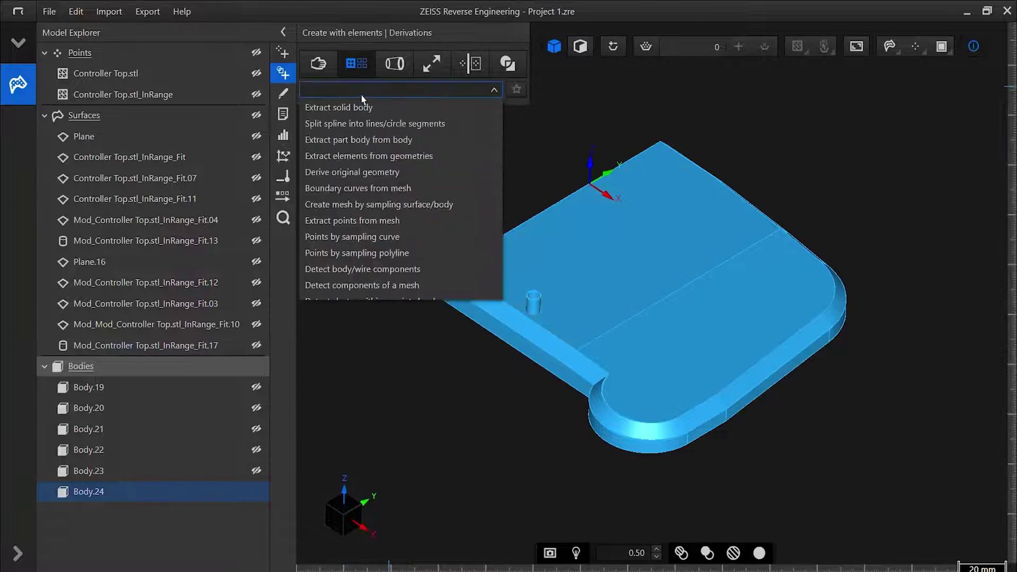
click(364, 108)
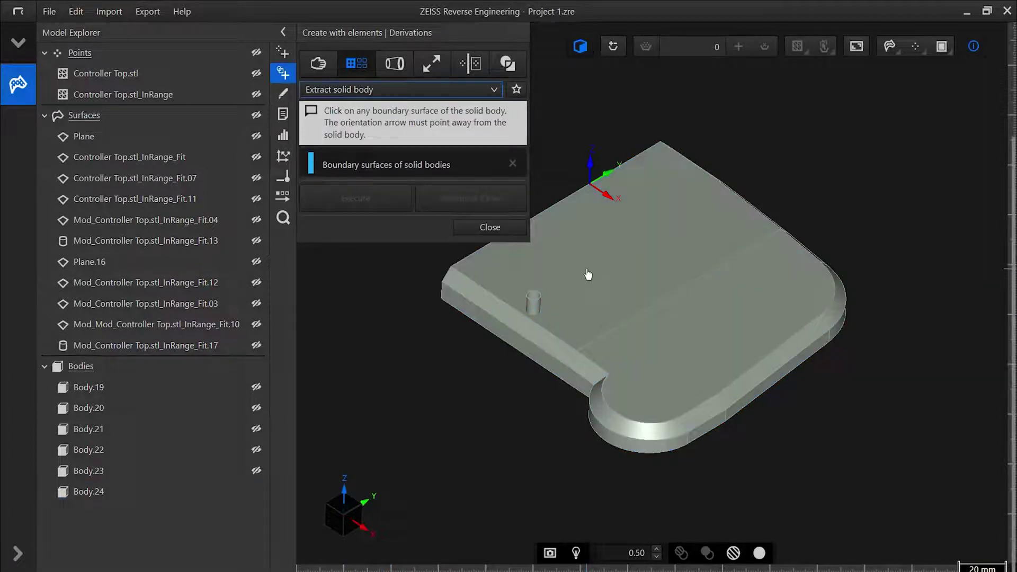
click(588, 274)
click(371, 197)
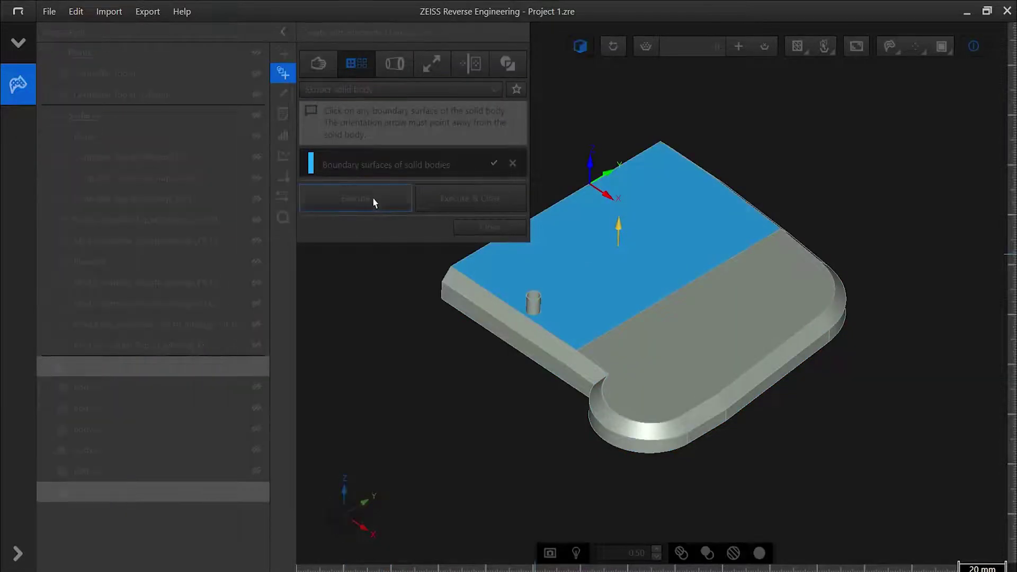
Step: Finish the solid body extraction and show only the extracted Body.25
click(468, 233)
click(191, 514)
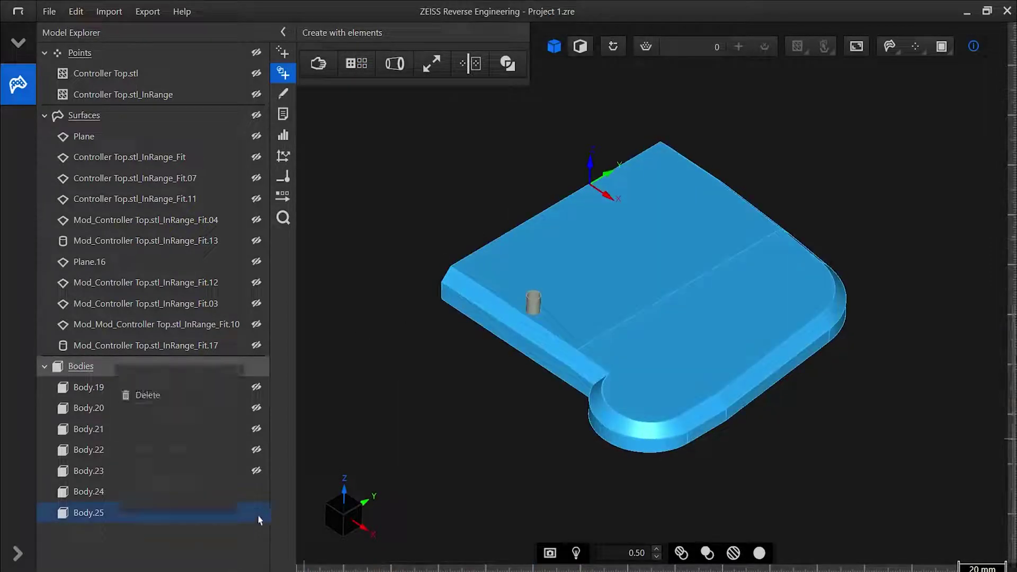
right_click(376, 215)
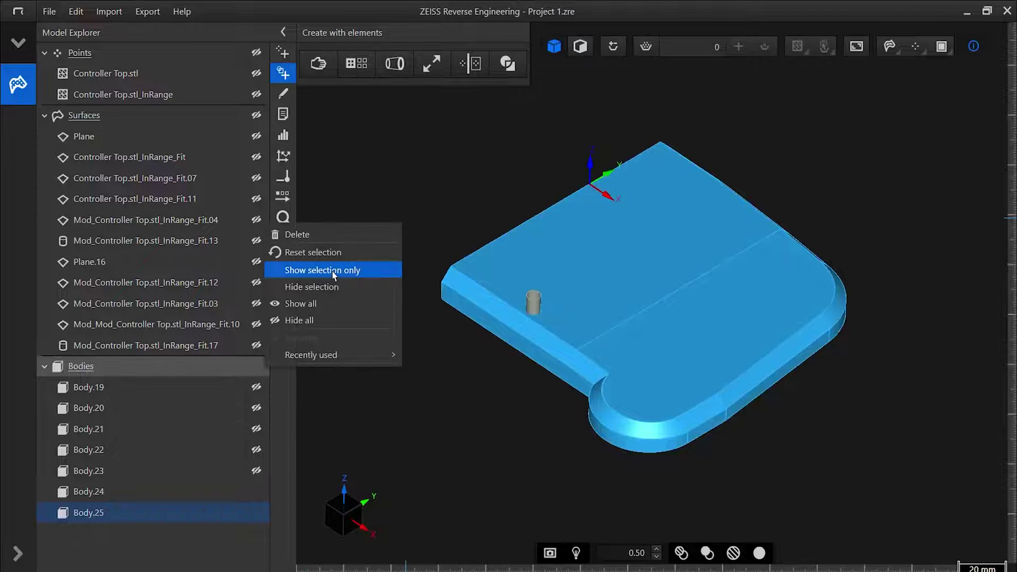
click(350, 279)
mouse_move(571, 278)
mouse_down()
mouse_move(563, 348)
mouse_move(597, 411)
mouse_move(588, 378)
mouse_move(636, 254)
mouse_move(695, 154)
mouse_up()
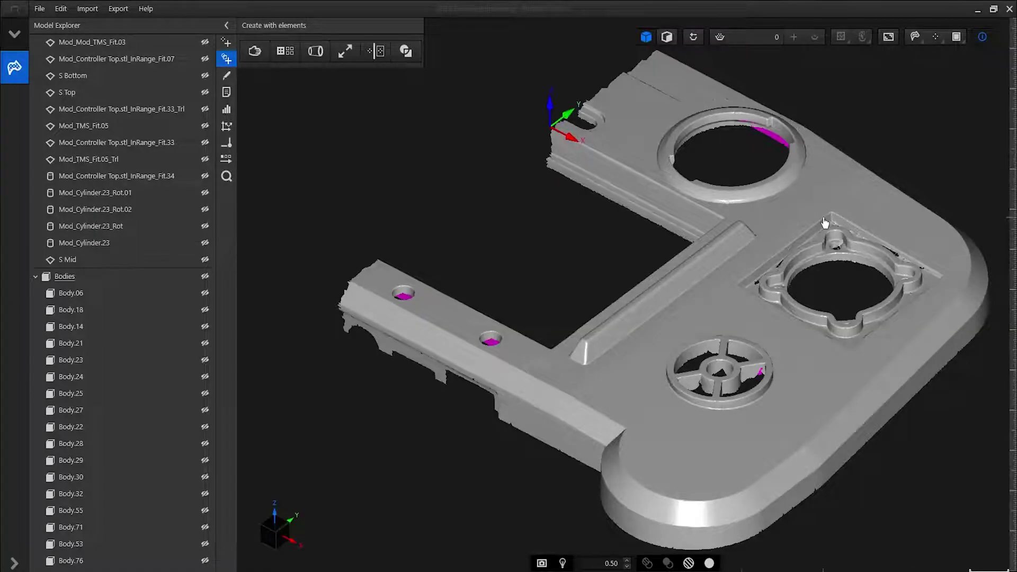
Step: Intersect the controller mesh with the S Mid plane to create periodic splines with 50 segments
click(415, 50)
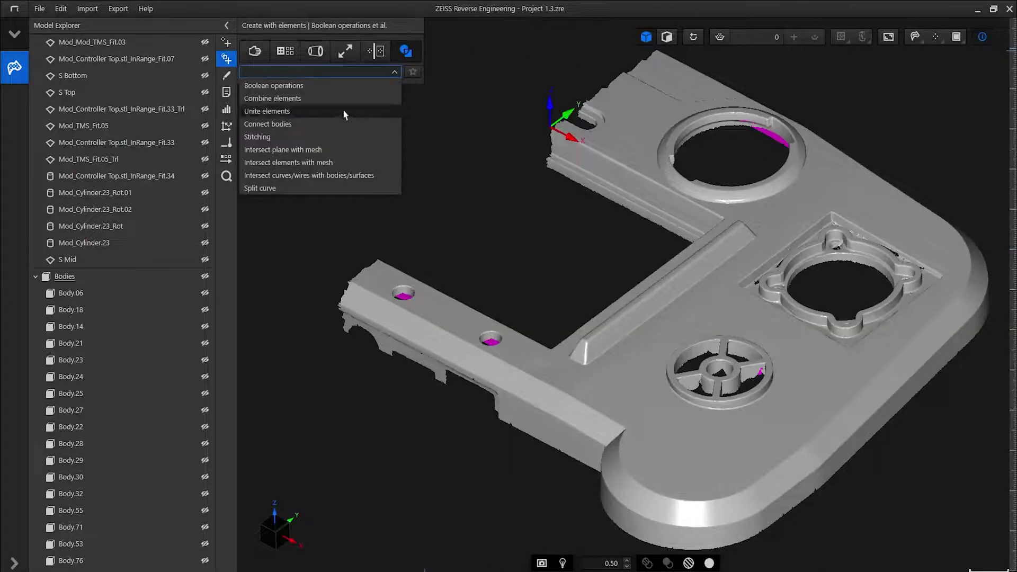
click(297, 145)
click(774, 214)
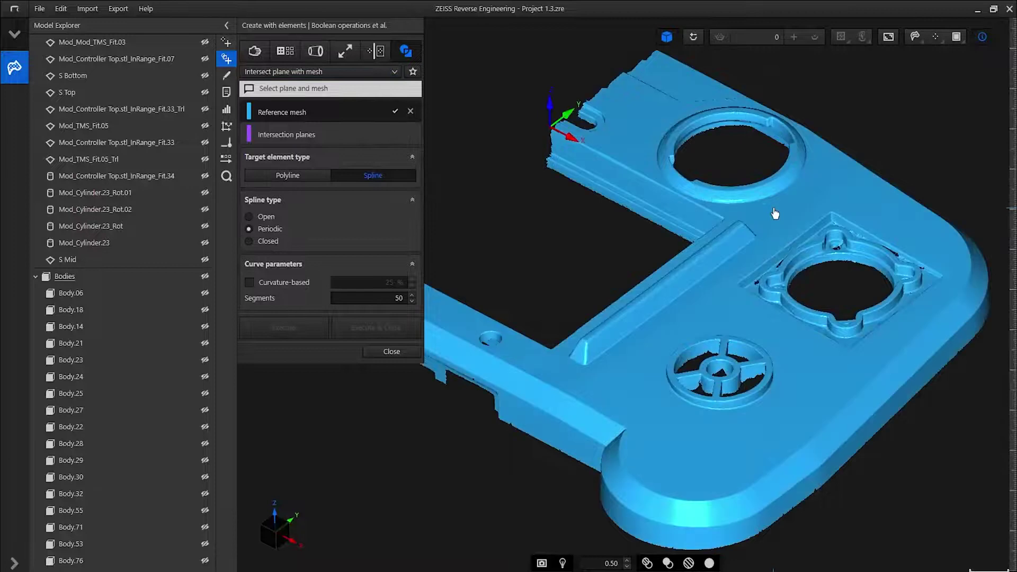
click(104, 261)
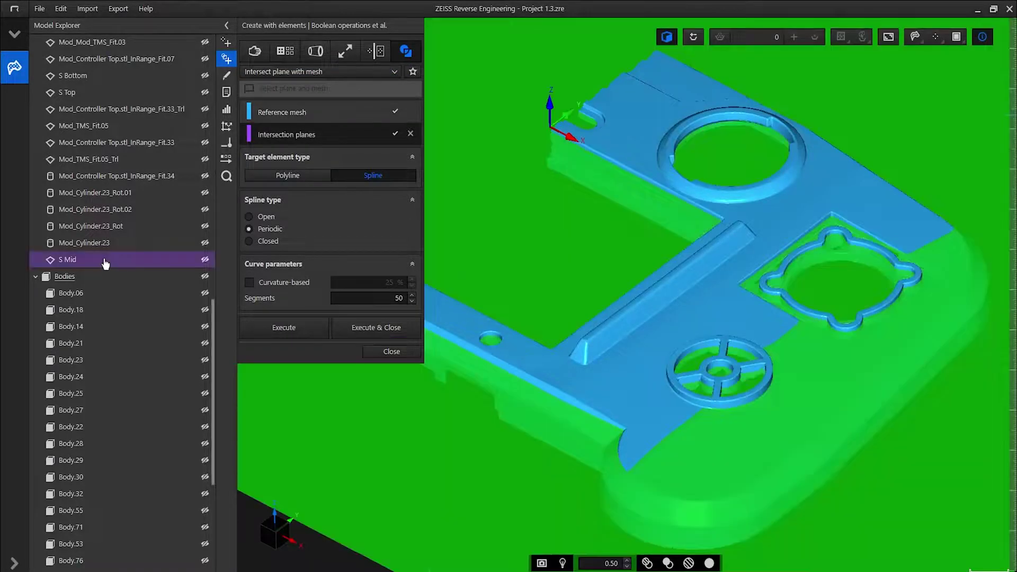
click(376, 327)
Step: Hide the mesh and show only the two nested four-lobed splines around the large round opening
right_click(352, 147)
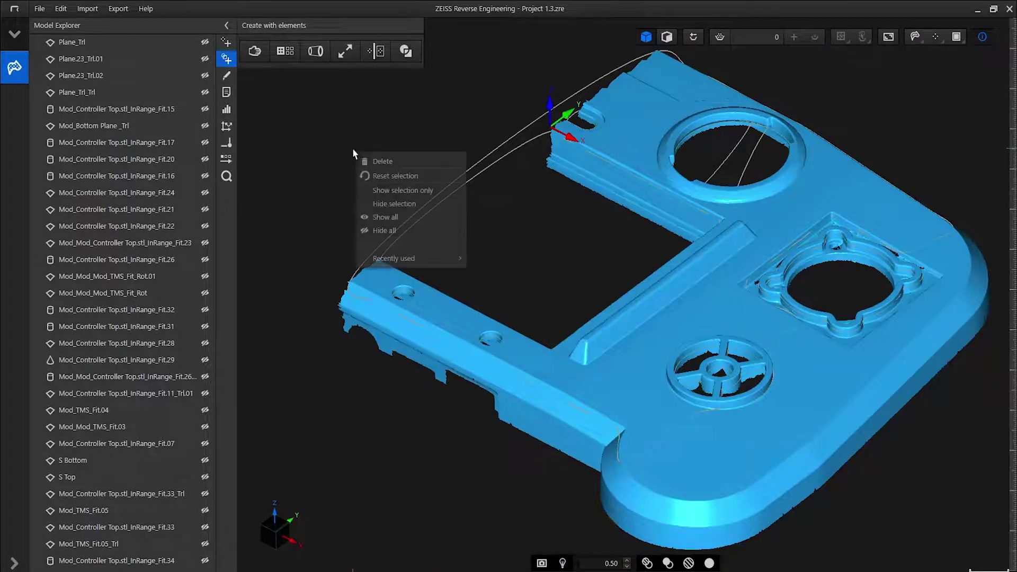
click(383, 204)
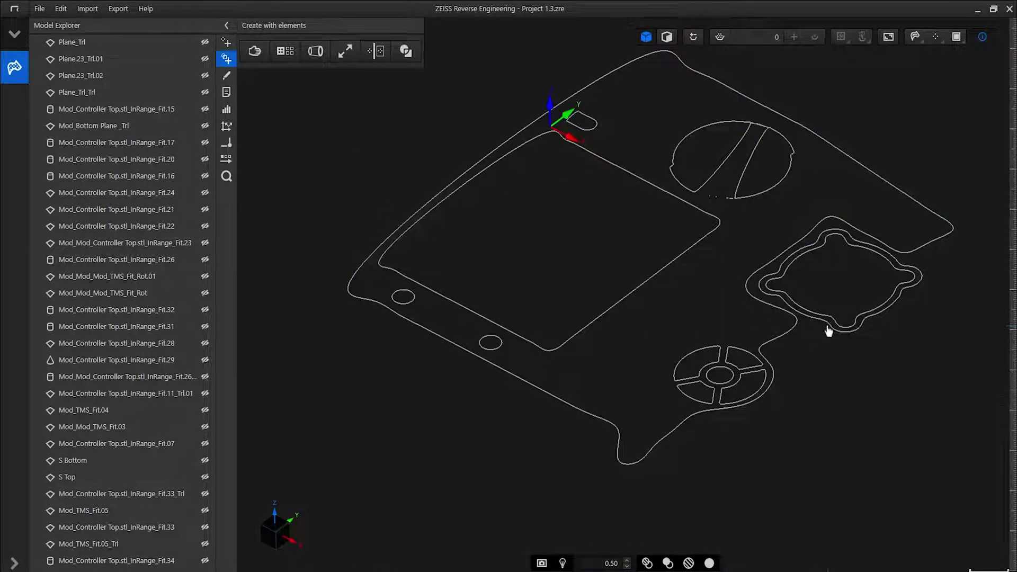
right_click(357, 159)
click(401, 199)
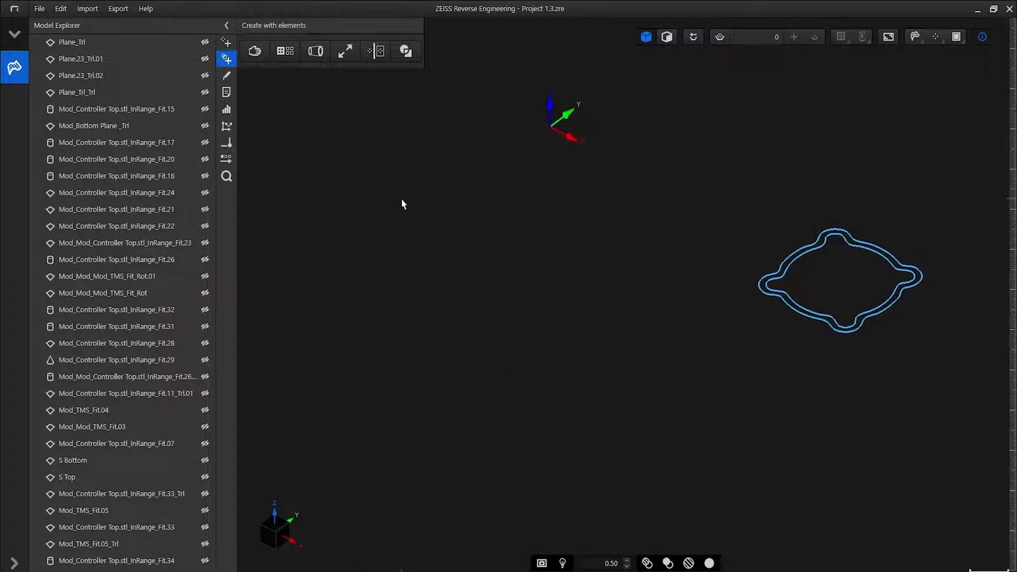
Step: Extrude the two four-lobed splines into solid bodies along the Z axis, bounded by S Top and S Bottom, and hide the selected source elements
click(316, 51)
click(318, 72)
click(317, 85)
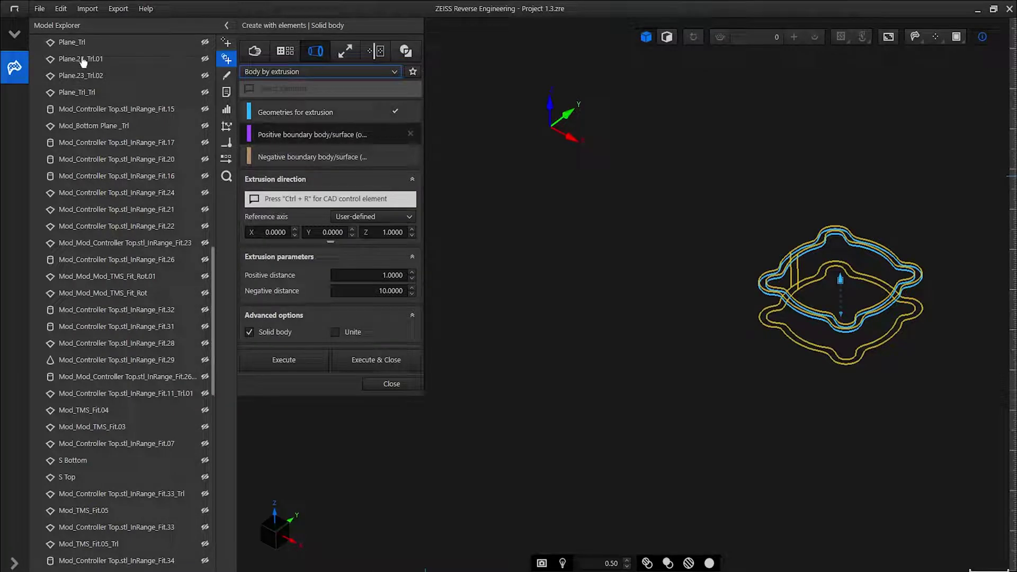
click(89, 479)
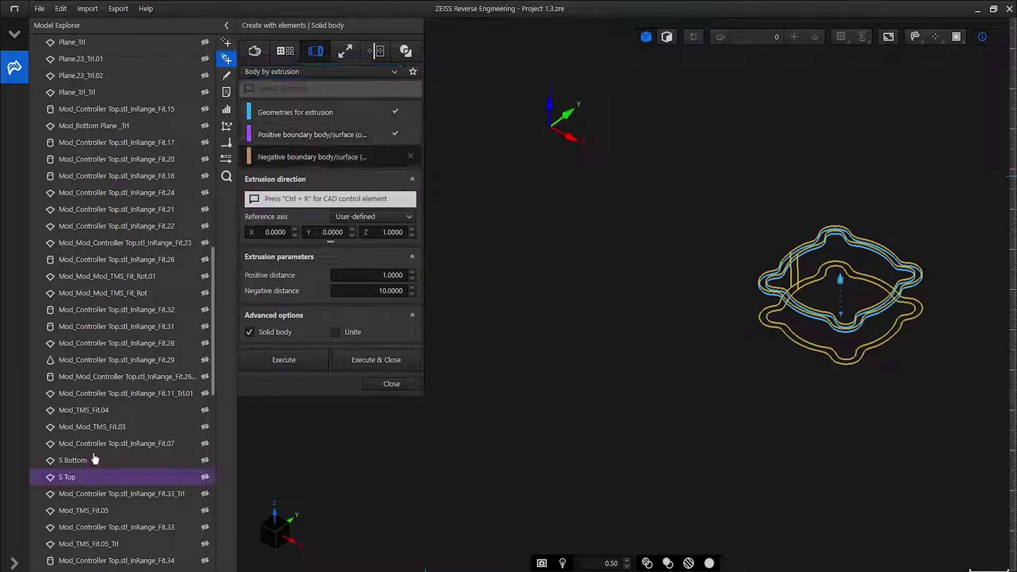
click(101, 460)
click(389, 215)
click(369, 260)
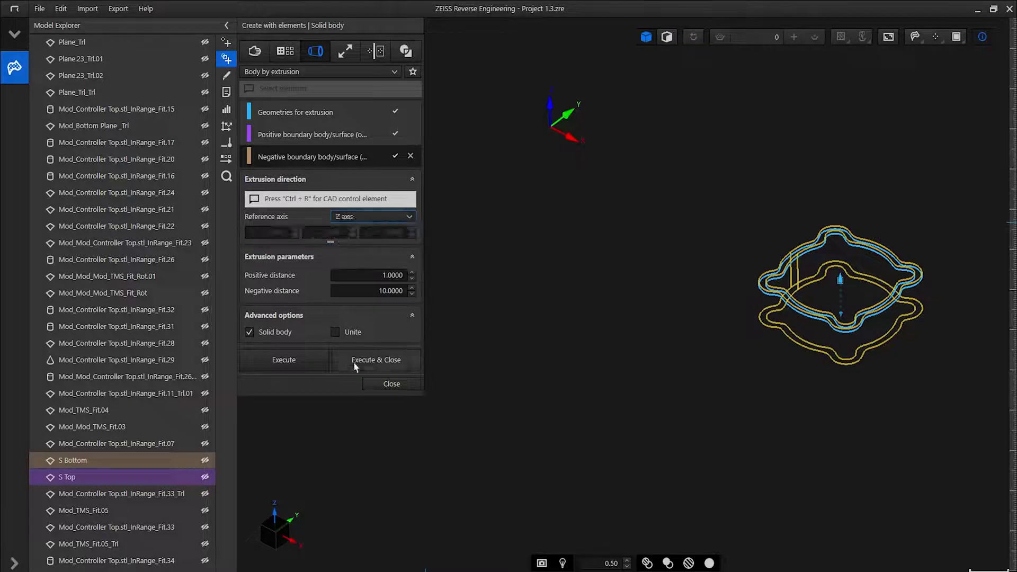
click(354, 364)
right_click(594, 261)
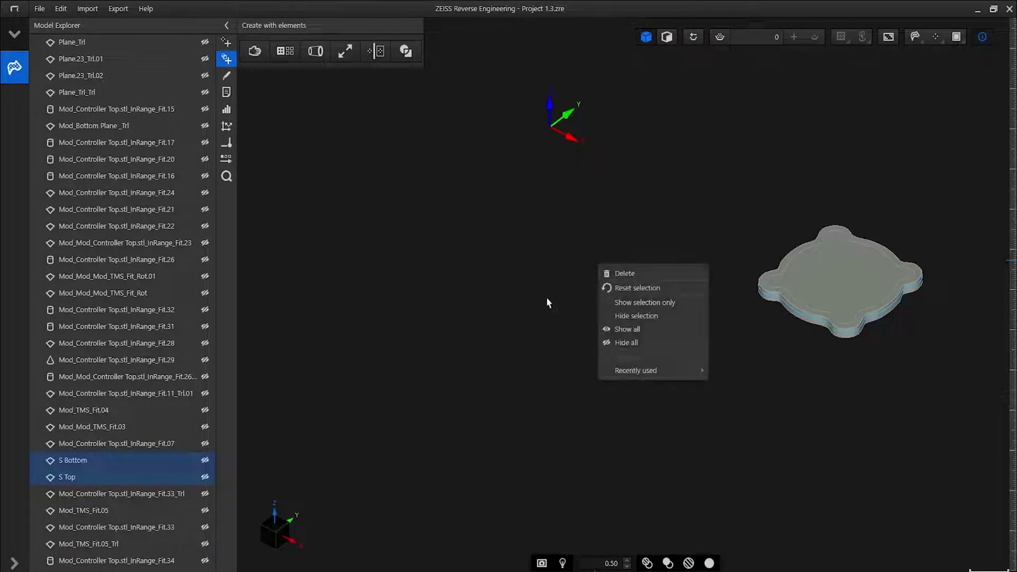
click(623, 320)
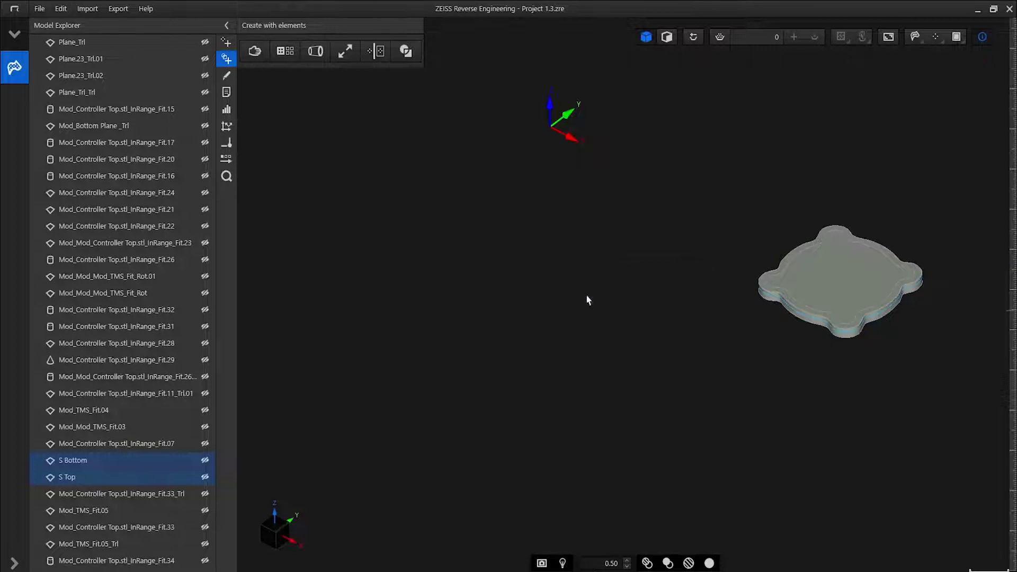
Step: Subtract the inner extruded body from the outer one and show only the resulting four-lobed ring
click(405, 52)
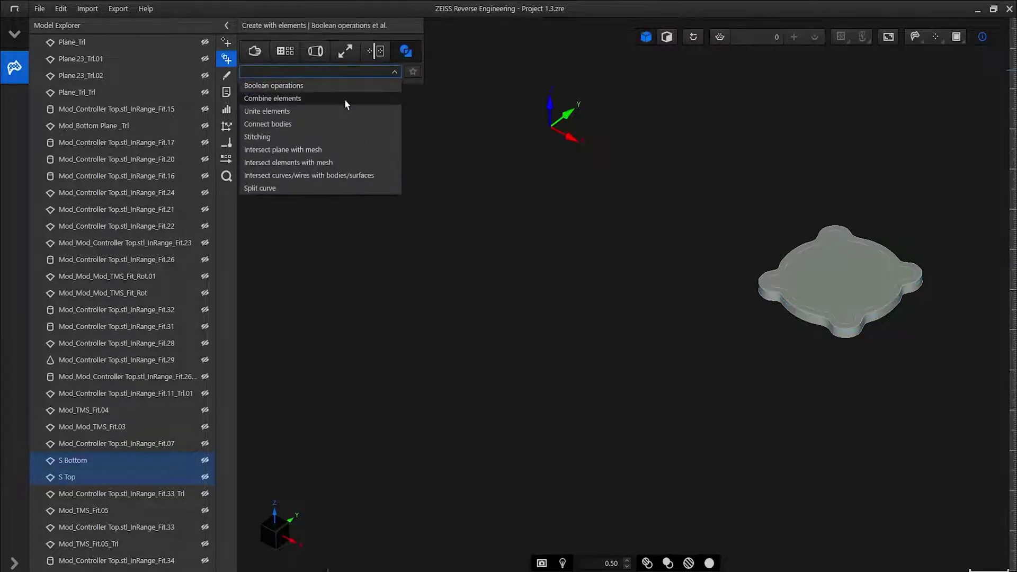
click(762, 292)
click(817, 288)
click(374, 271)
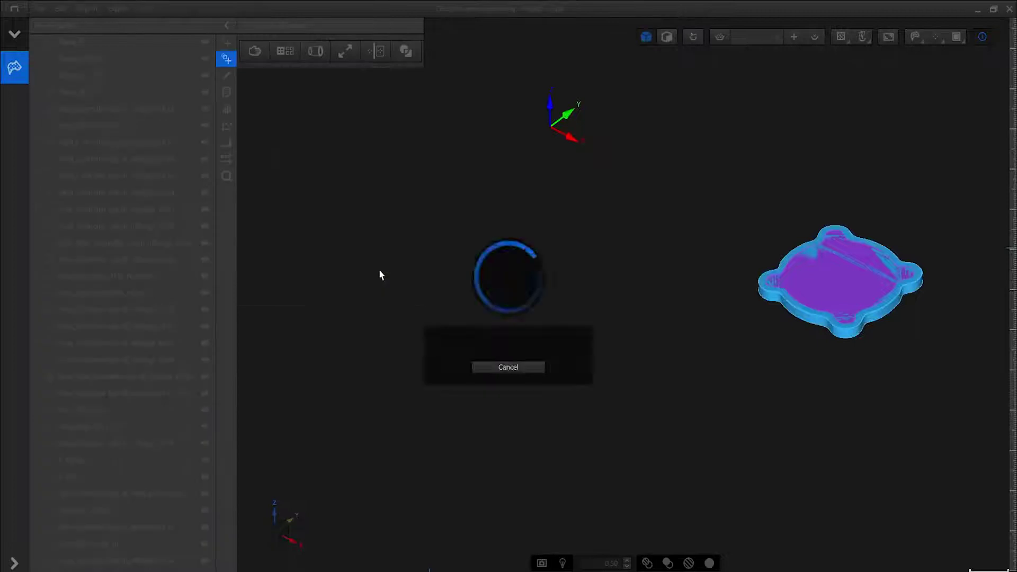
right_click(391, 228)
click(416, 265)
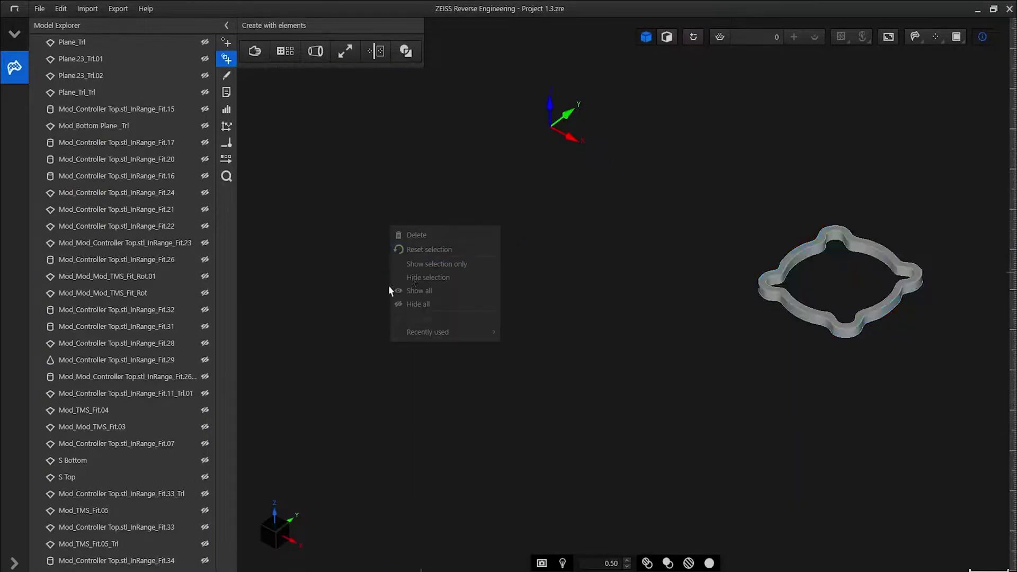
Step: Show the housing Body.112 and unite it with the four-lobed ring Body.128
scroll(112, 451, down, 15)
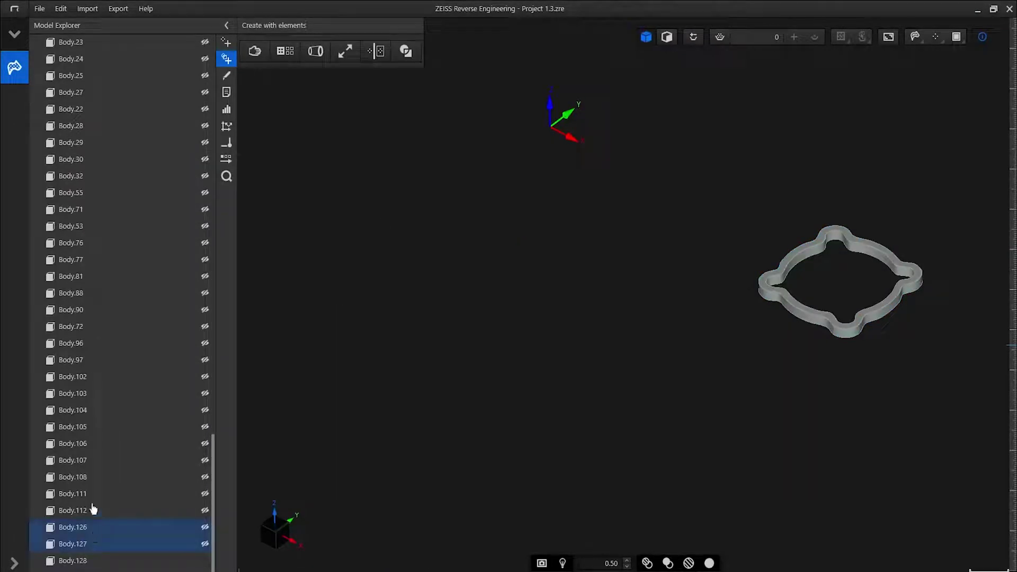
click(110, 512)
click(207, 511)
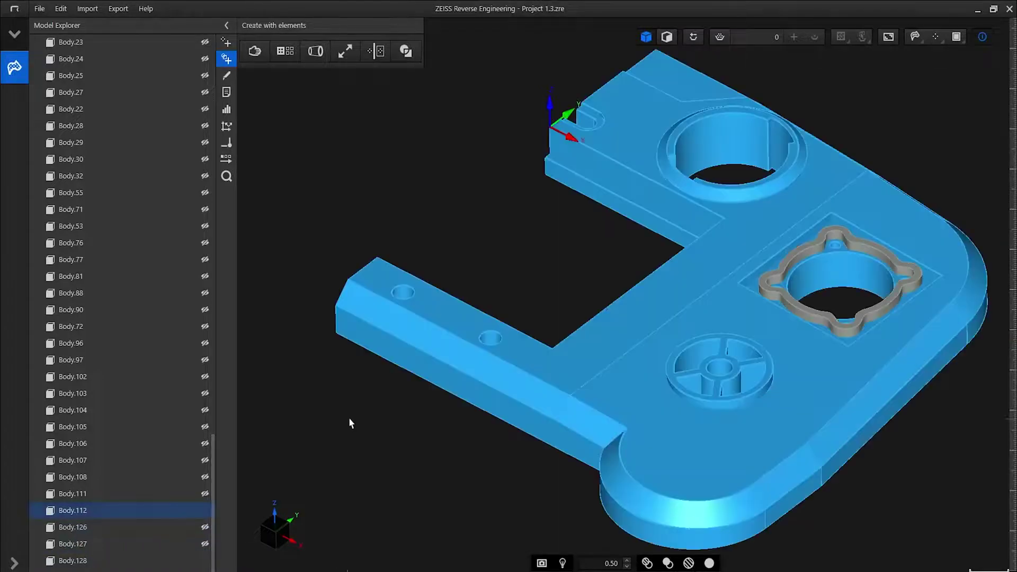
ctrl+click(766, 293)
click(406, 51)
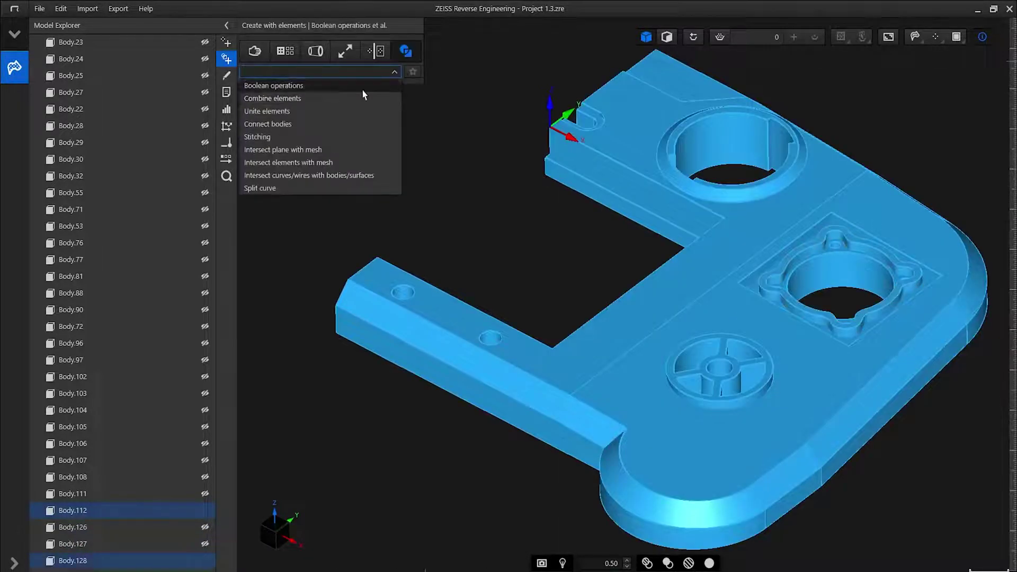
click(302, 112)
click(352, 142)
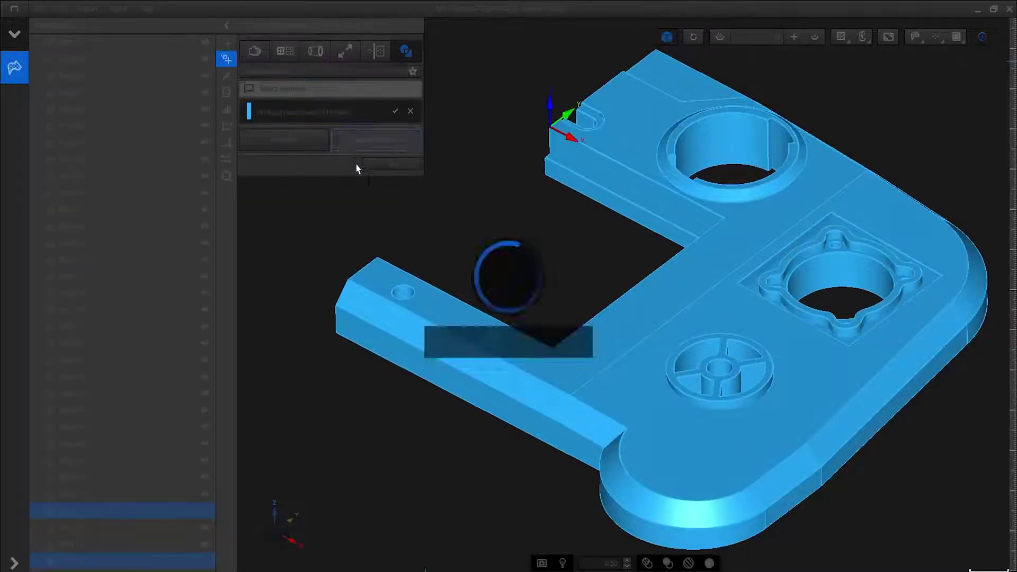
Step: Hide the two source bodies, keeping only the united housing body in view
right_click(593, 268)
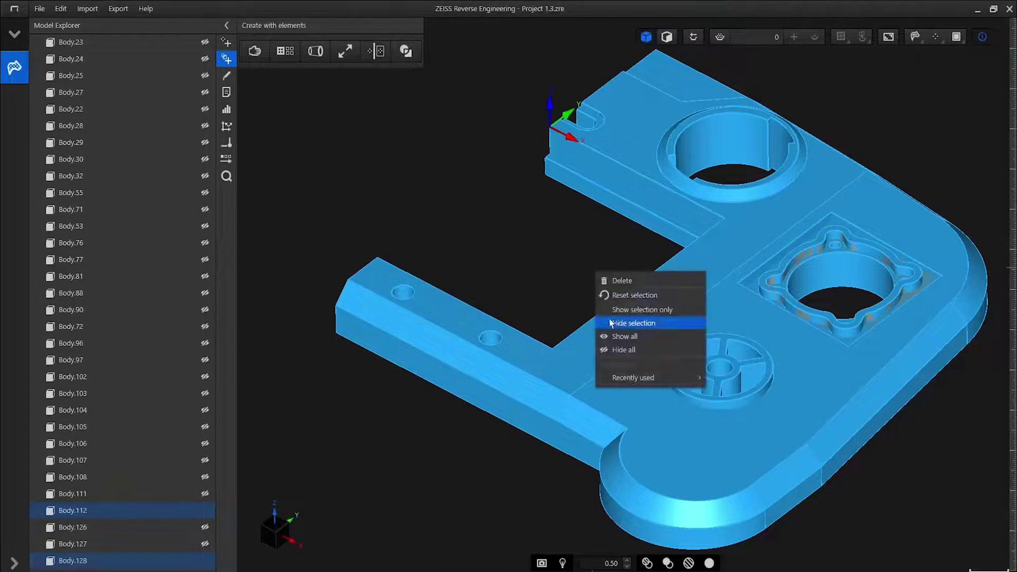
click(631, 311)
mouse_move(545, 261)
middle_down()
mouse_move(513, 221)
mouse_move(527, 207)
mouse_move(537, 222)
middle_up()
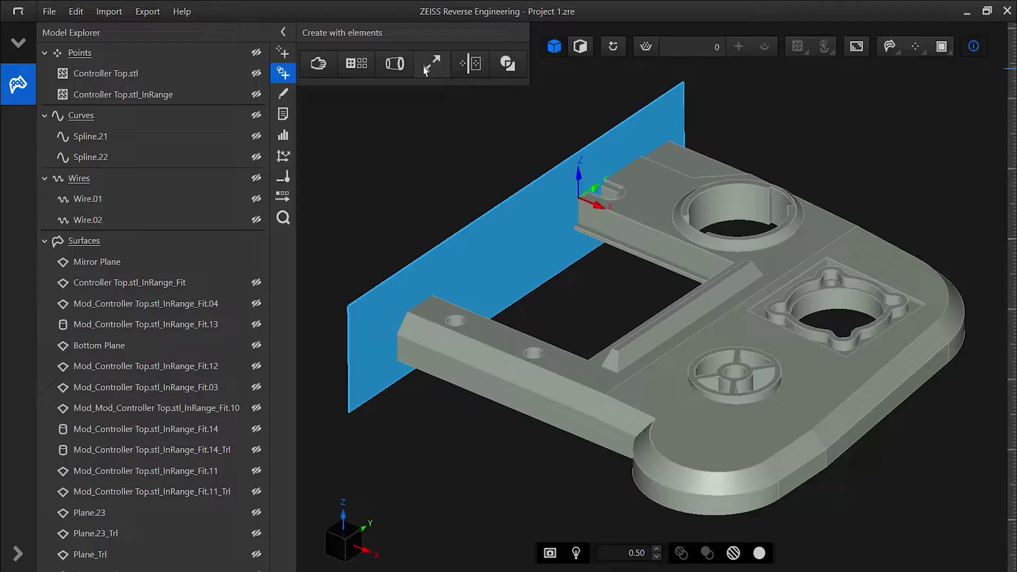
Step: Mirror the half housing body with the X axis as normal and the base point at the origin, checking the copy with the preview
click(426, 68)
click(335, 141)
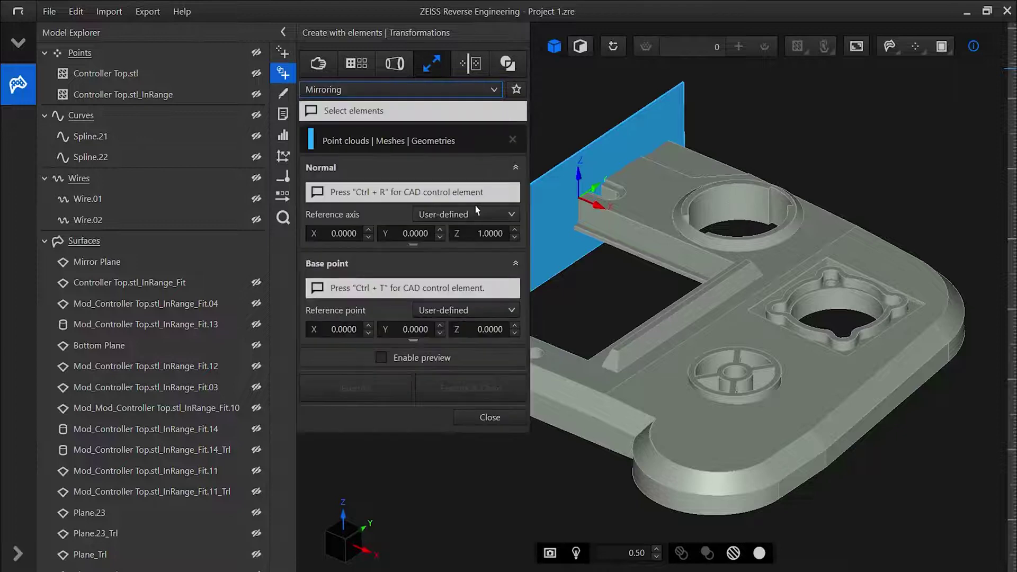
click(653, 193)
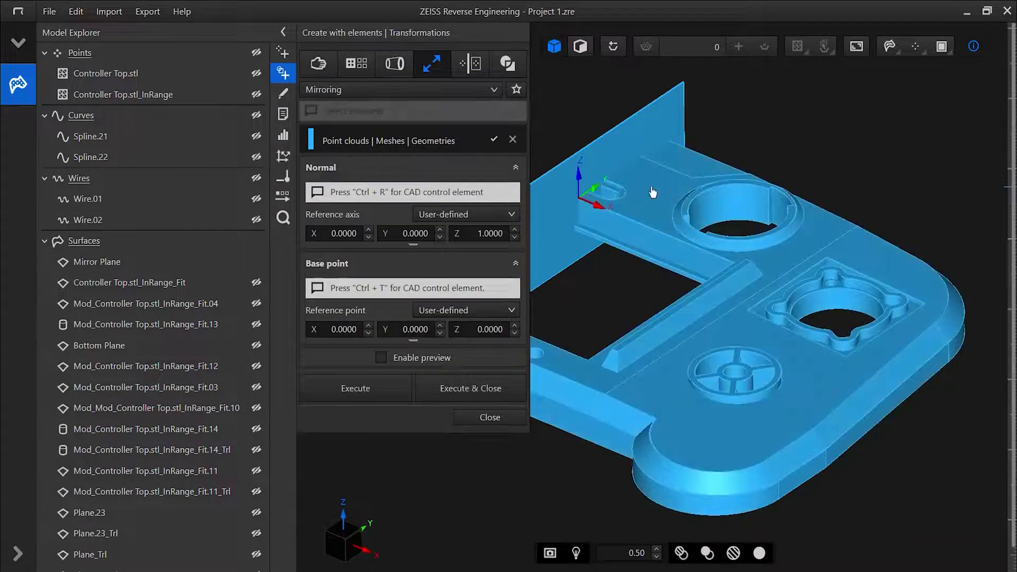
click(488, 211)
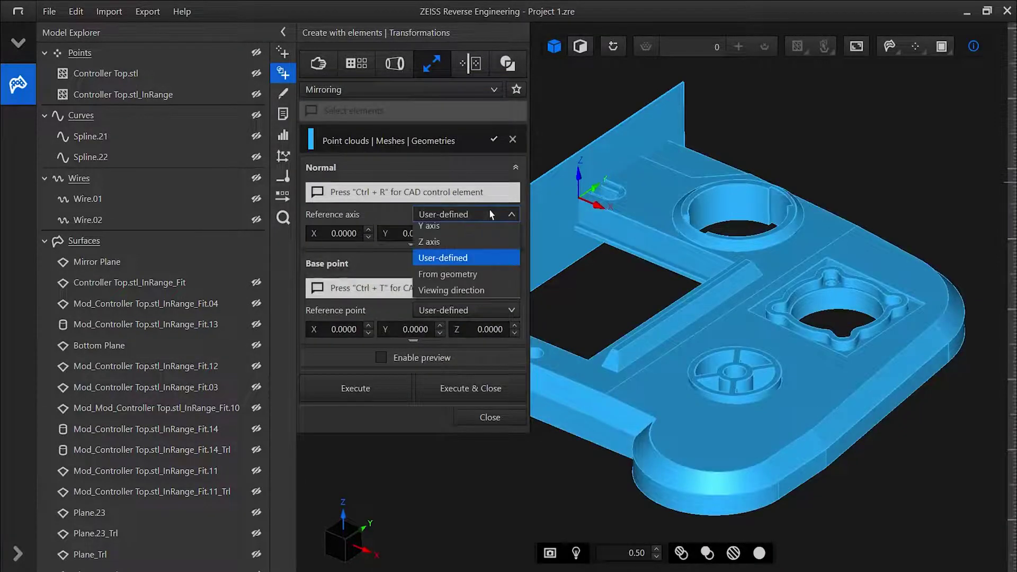
click(440, 235)
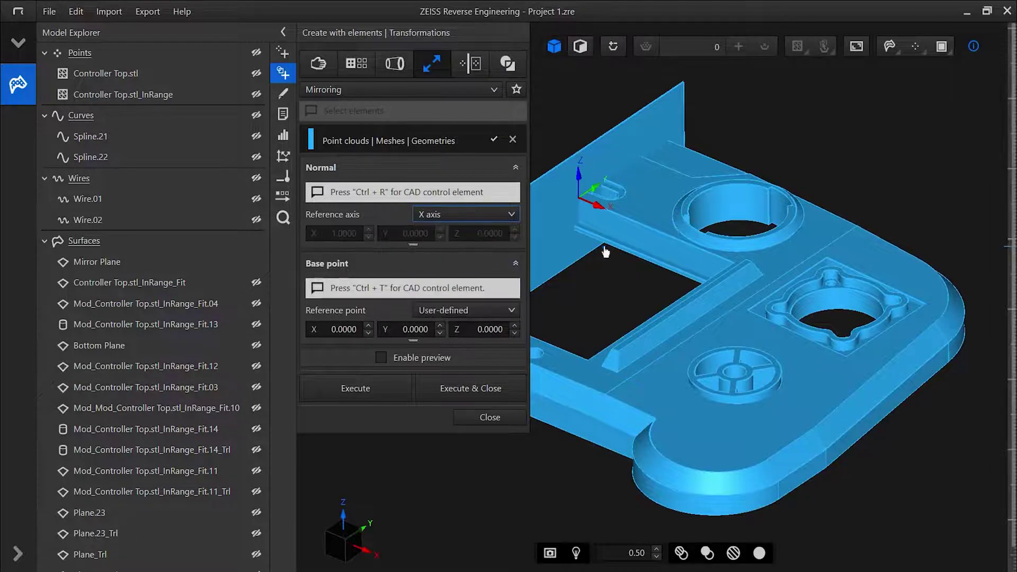
middle_drag(601, 270, 660, 270)
click(381, 357)
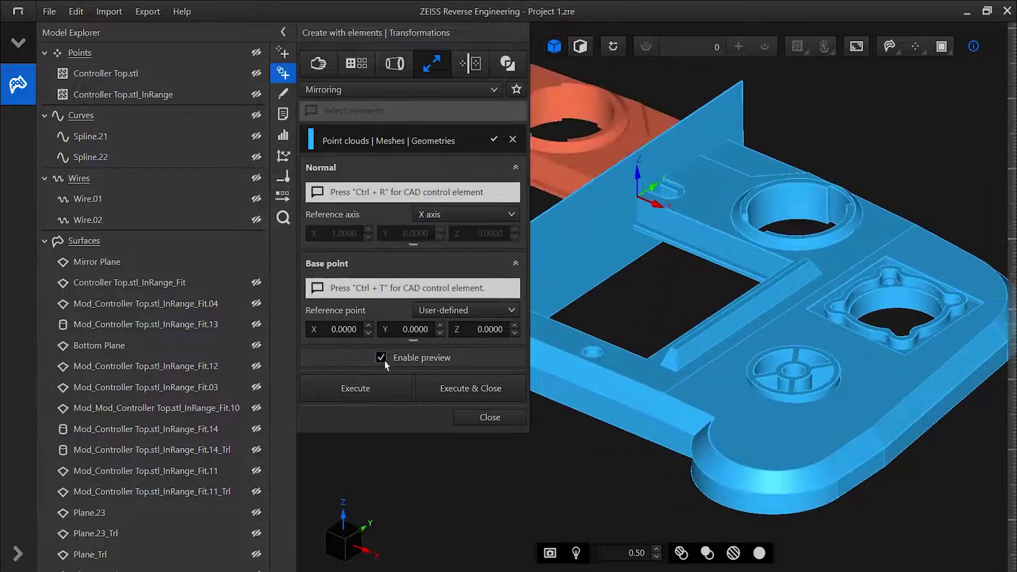
scroll(731, 308, down, 3)
middle_drag(731, 308, 789, 318)
scroll(789, 304, down, 1)
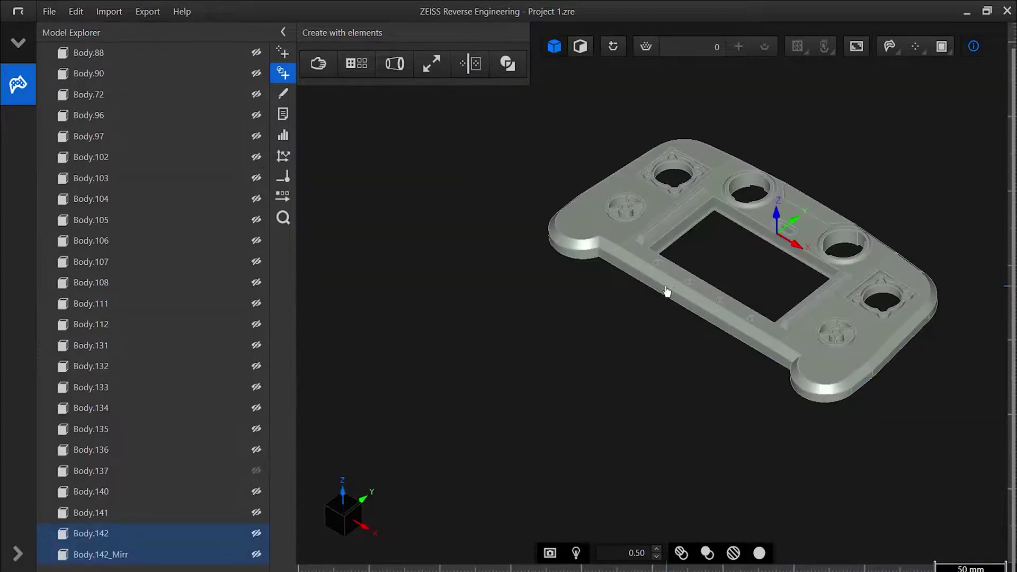
middle_drag(667, 292, 548, 386)
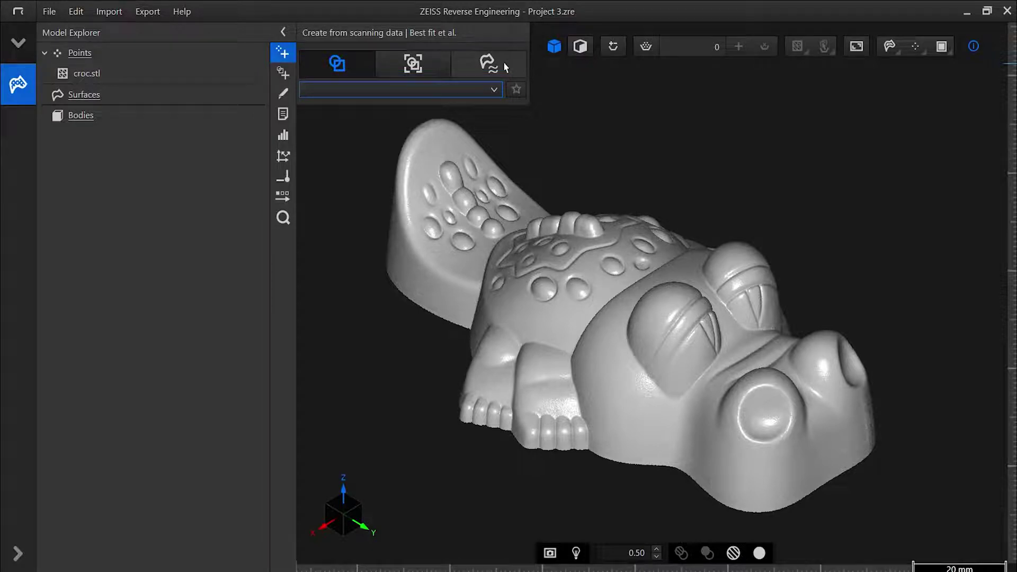
Step: Set up a surface approximation to points for the croc.stl mesh in Project 3
click(506, 68)
click(370, 103)
middle_drag(719, 248, 849, 226)
click(750, 251)
scroll(751, 248, down, 1)
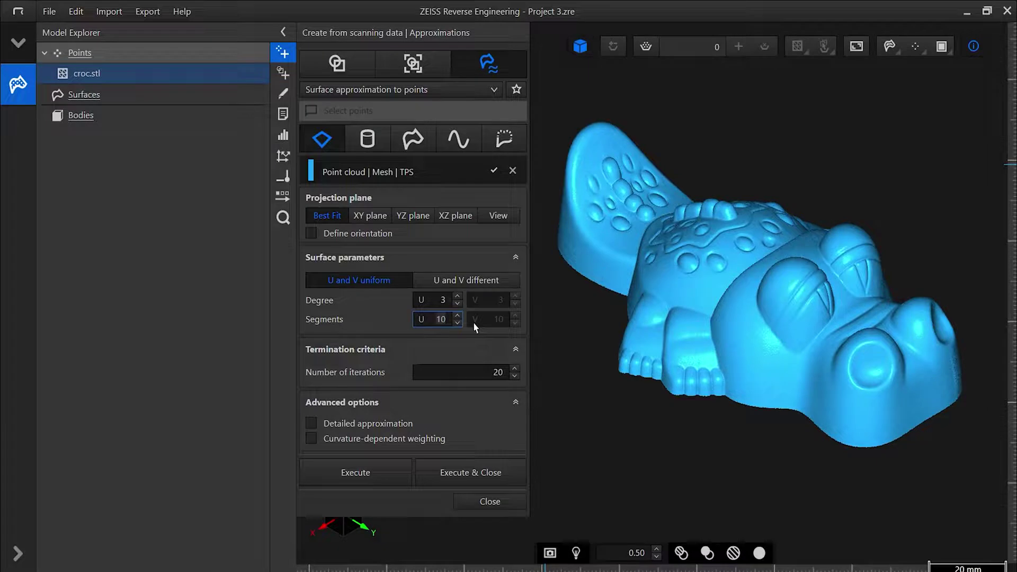
Step: Approximate the crocodile surface with different U and V parameters, using 250 U segments, 300 V segments and 6 iterations
key(BackSpace)
key(BackSpace)
text(250)
click(428, 281)
click(490, 319)
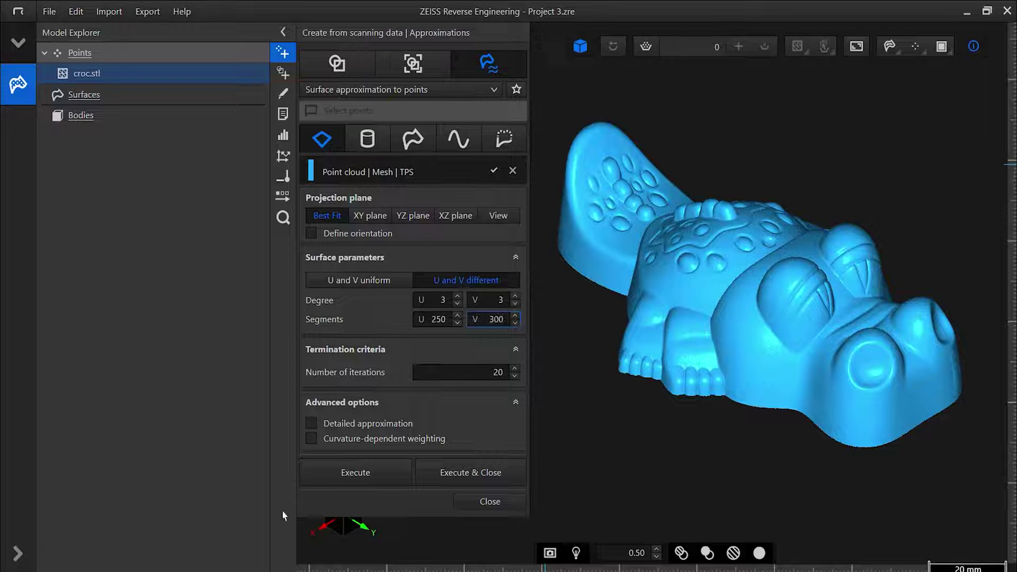
click(493, 372)
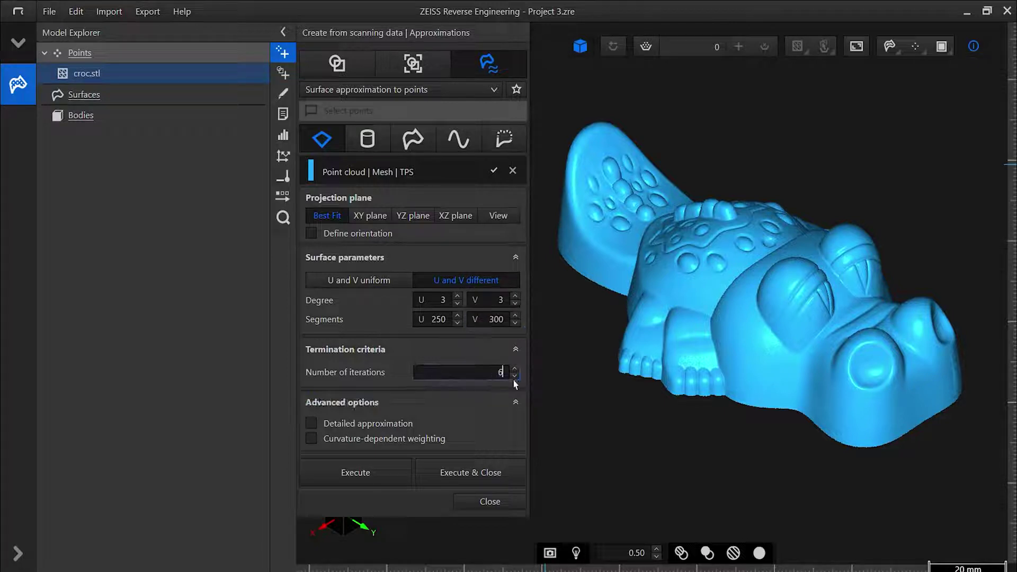
click(445, 471)
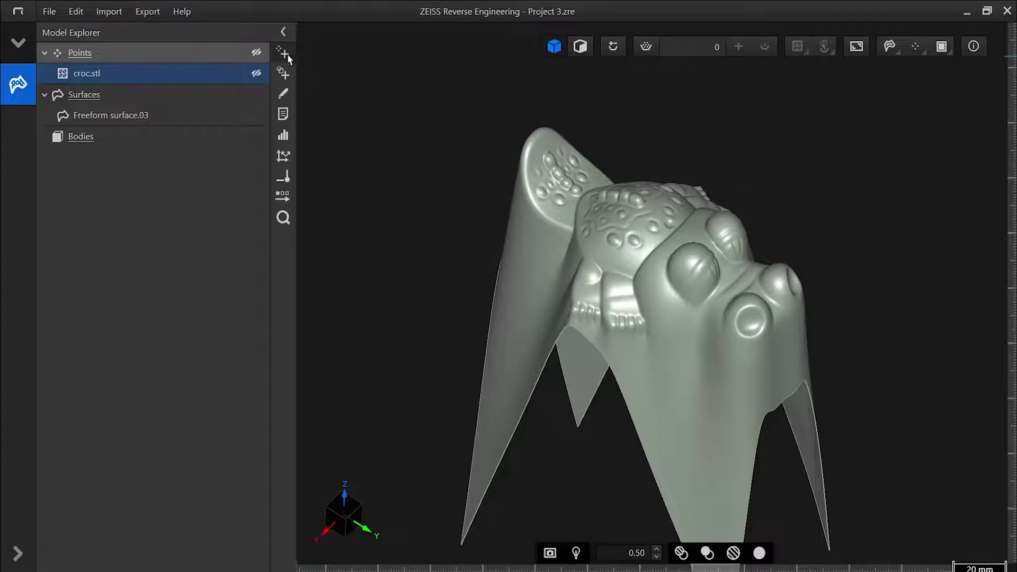
Step: Start a manually created cuboid and place its corner point beside the crocodile surface at X -31, Y -34, Z 0
click(289, 57)
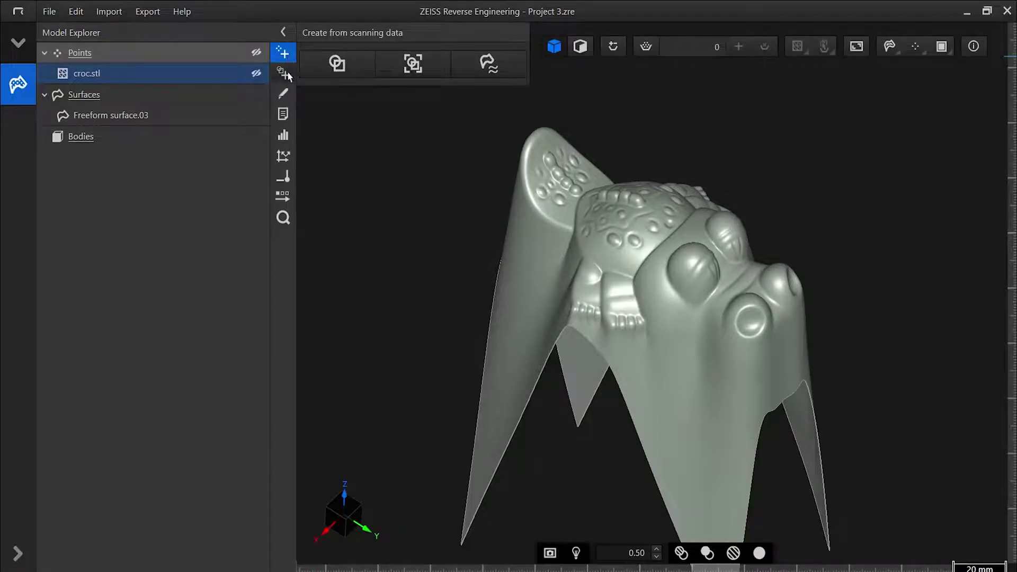
click(326, 74)
click(284, 75)
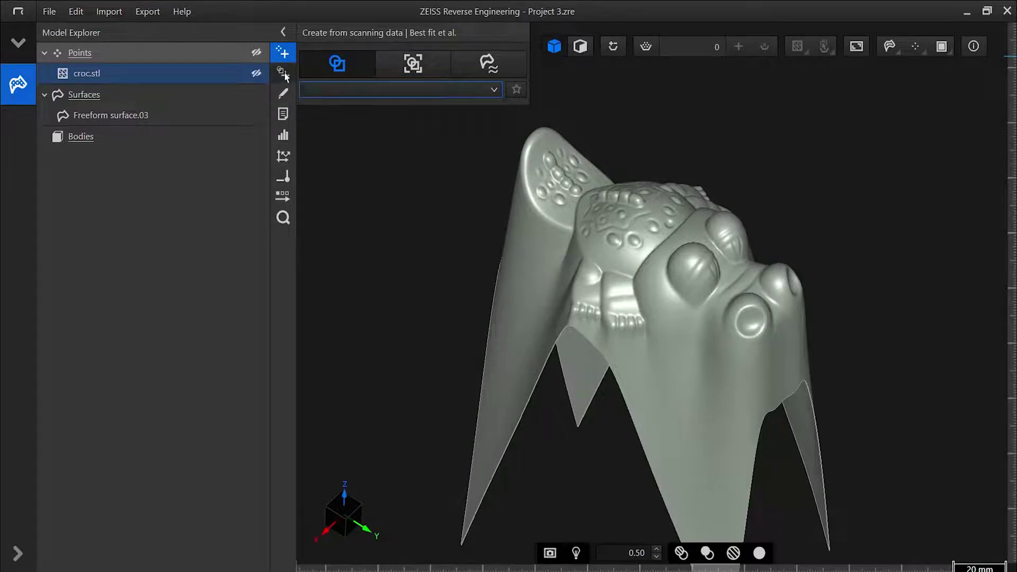
click(316, 72)
click(364, 170)
middle_drag(600, 366, 671, 318)
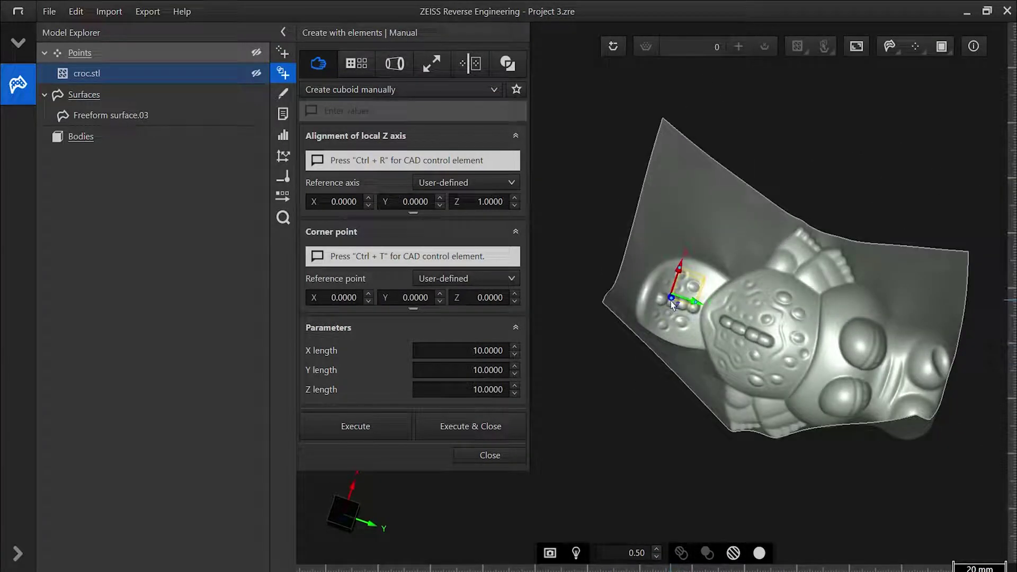
key(ctrl+t)
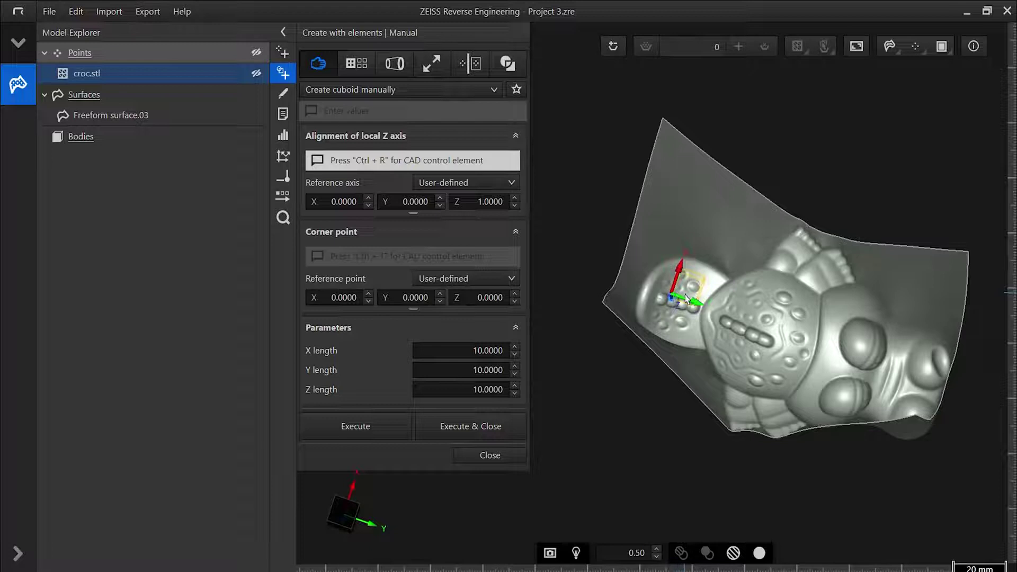
drag(685, 298, 599, 347)
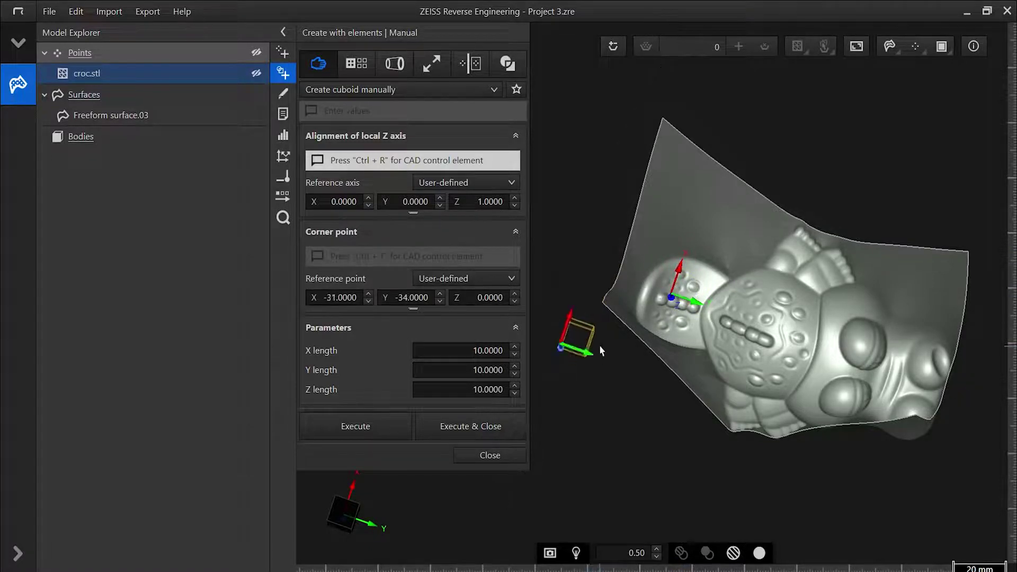
key(ctrl+t)
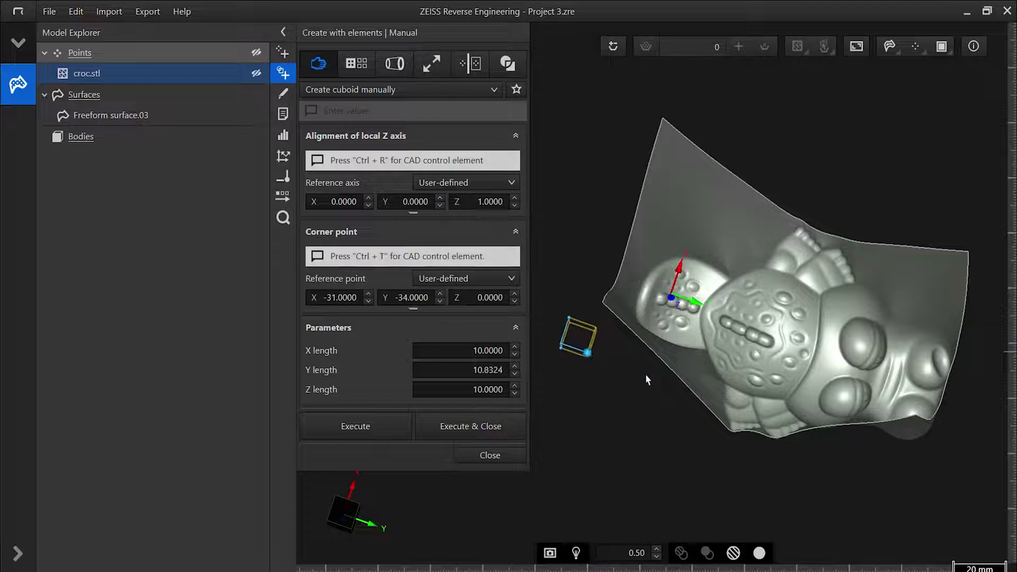
Step: Stretch the cuboid to about 101.3 mm in X and 157.5 mm in Y, and shift its corner point to X -51
drag(646, 380, 942, 482)
drag(568, 317, 565, 309)
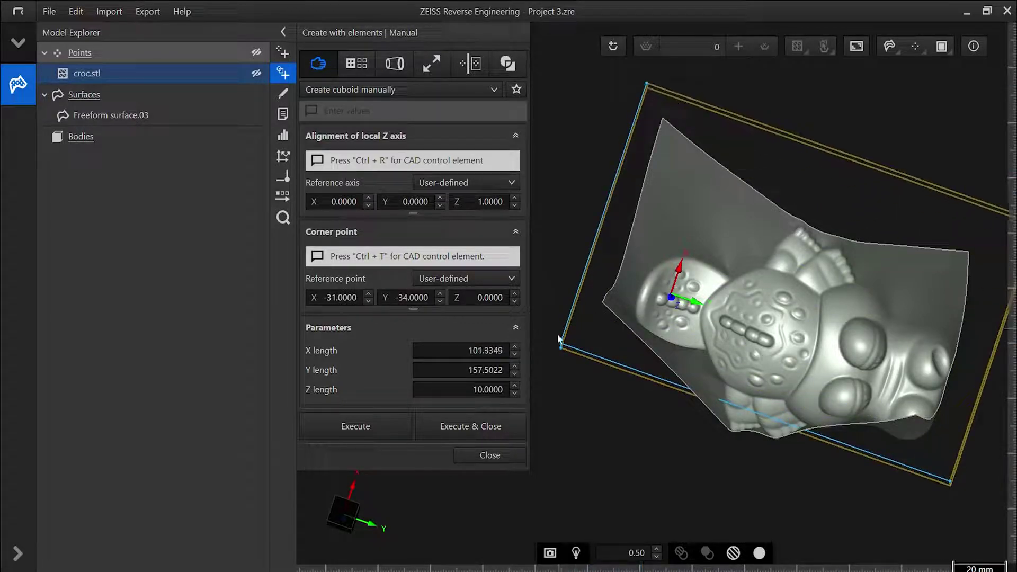
key(ctrl+t)
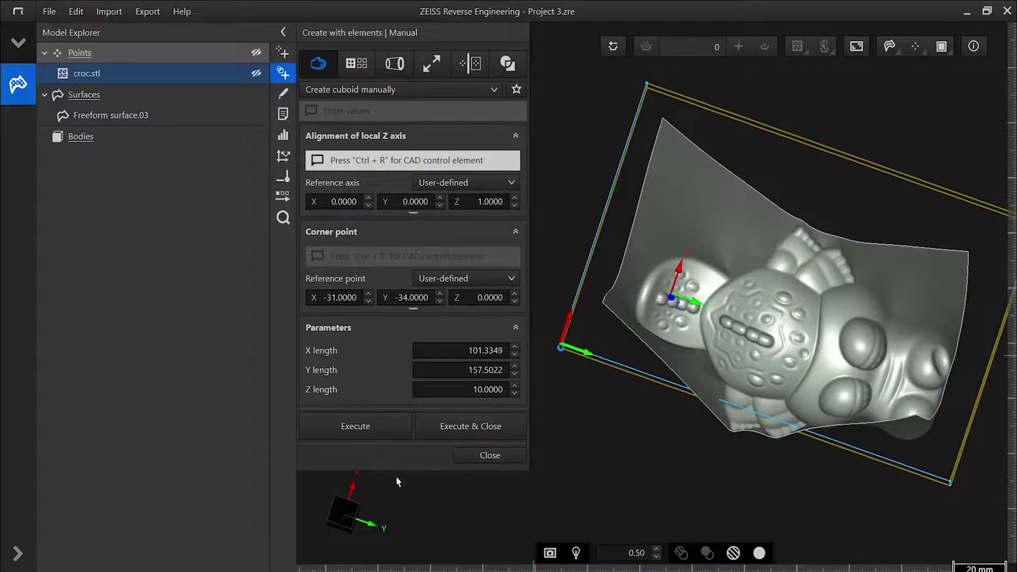
click(353, 511)
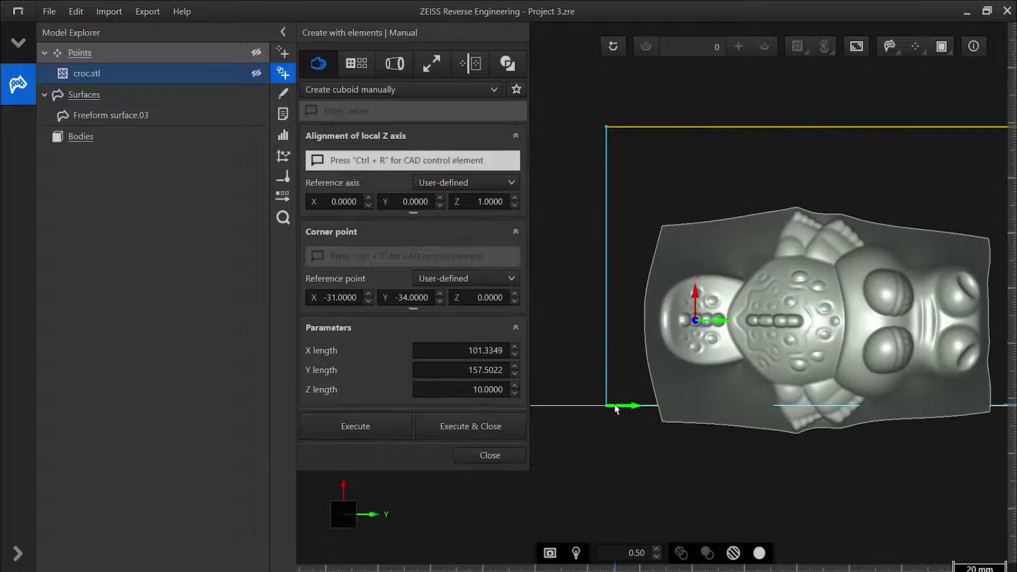
drag(608, 407, 607, 461)
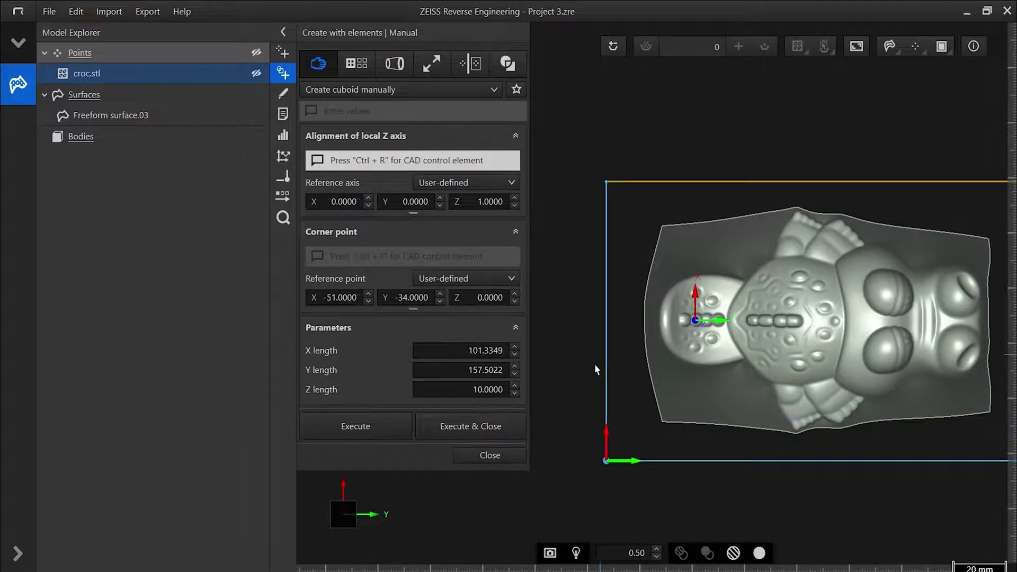
Step: Extend the cuboid's Z length to about 42.65 mm so it encloses the crocodile relief, and create the body
middle_drag(578, 377, 591, 151)
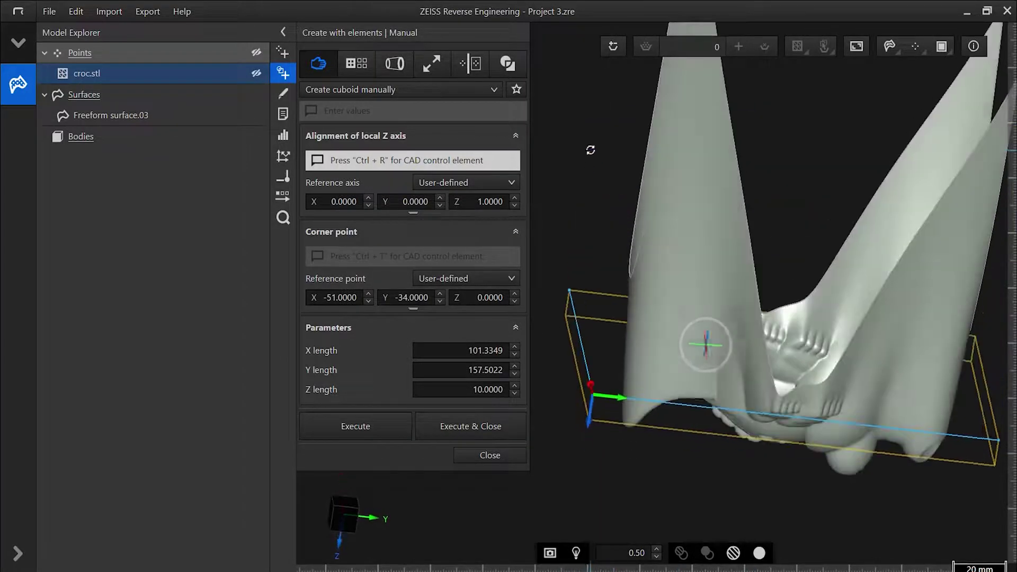
click(347, 522)
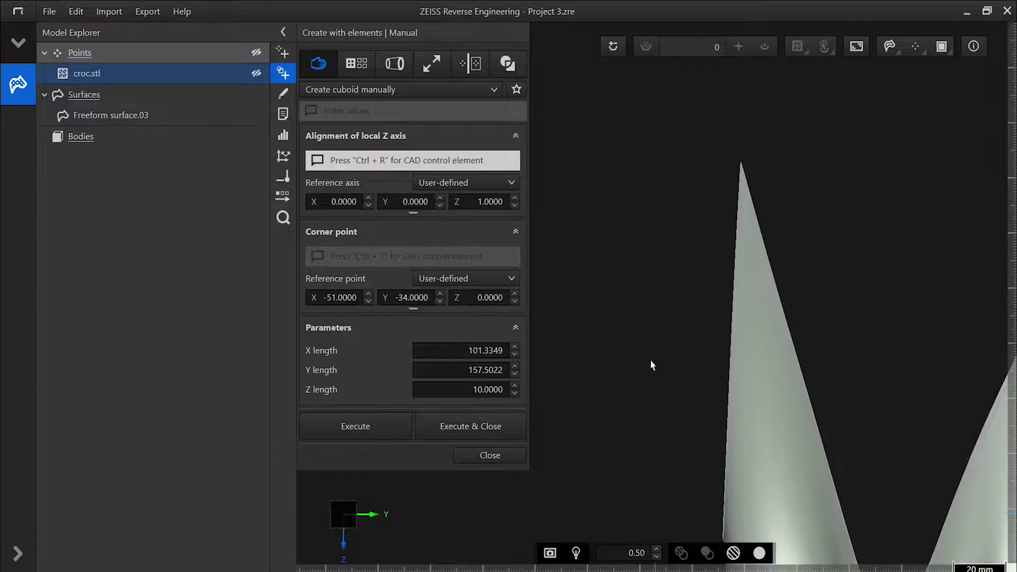
middle_drag(651, 360, 616, 272)
scroll(615, 272, down, 2)
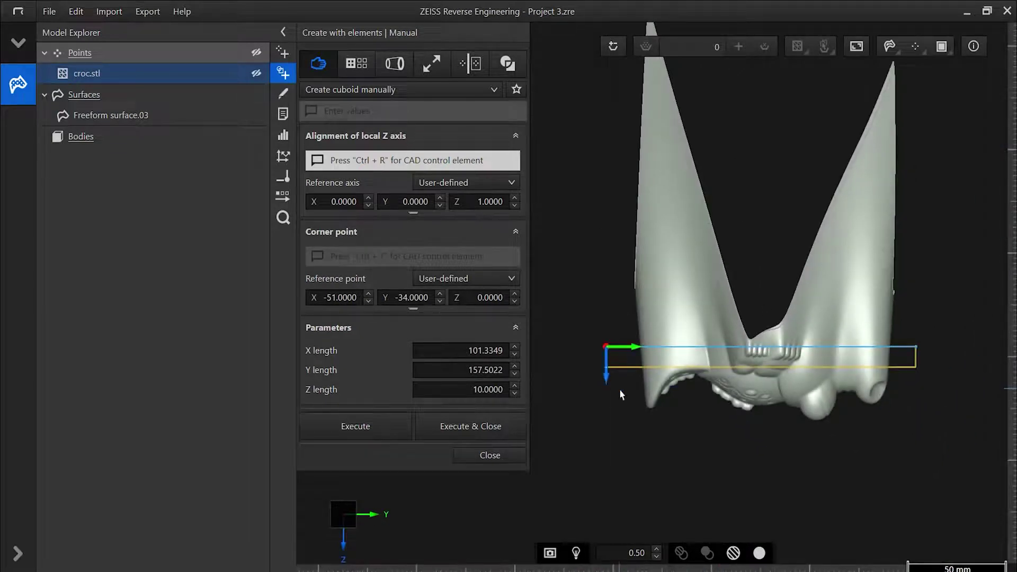
drag(606, 372, 612, 426)
click(479, 427)
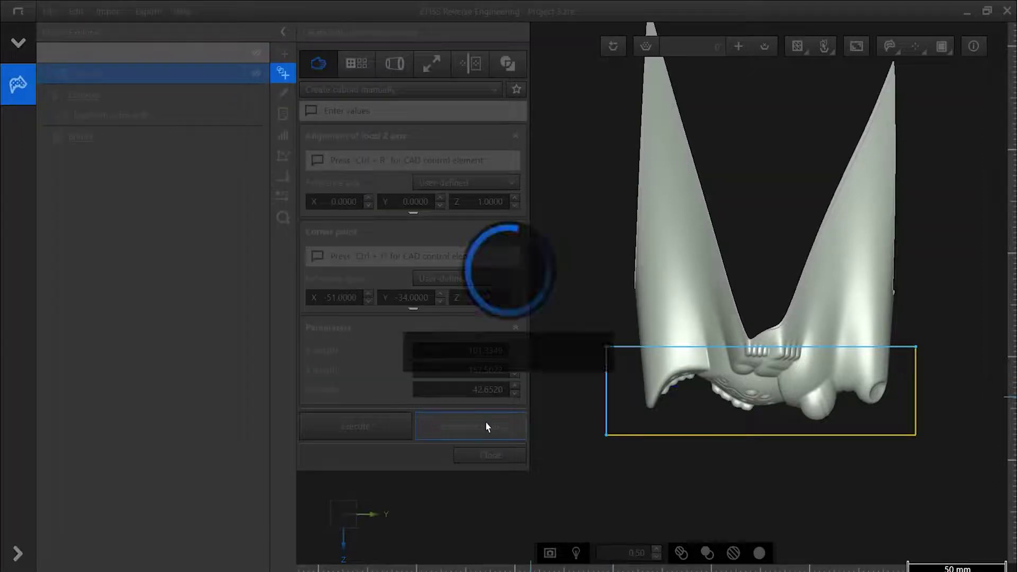
Step: Subtract the crocodile freeform surface from the cuboid body with a Boolean difference
drag(497, 398, 549, 460)
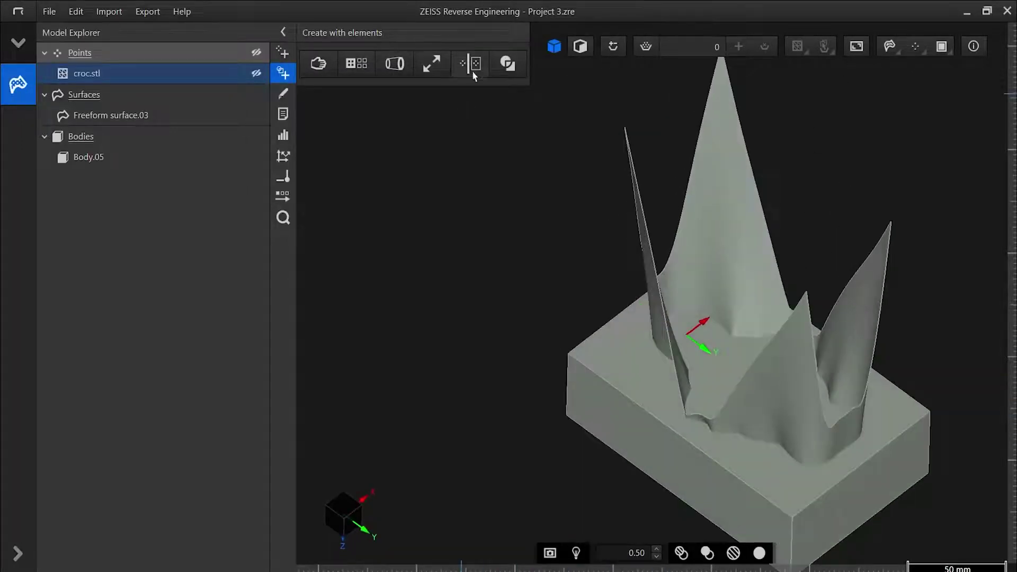
click(514, 70)
click(344, 107)
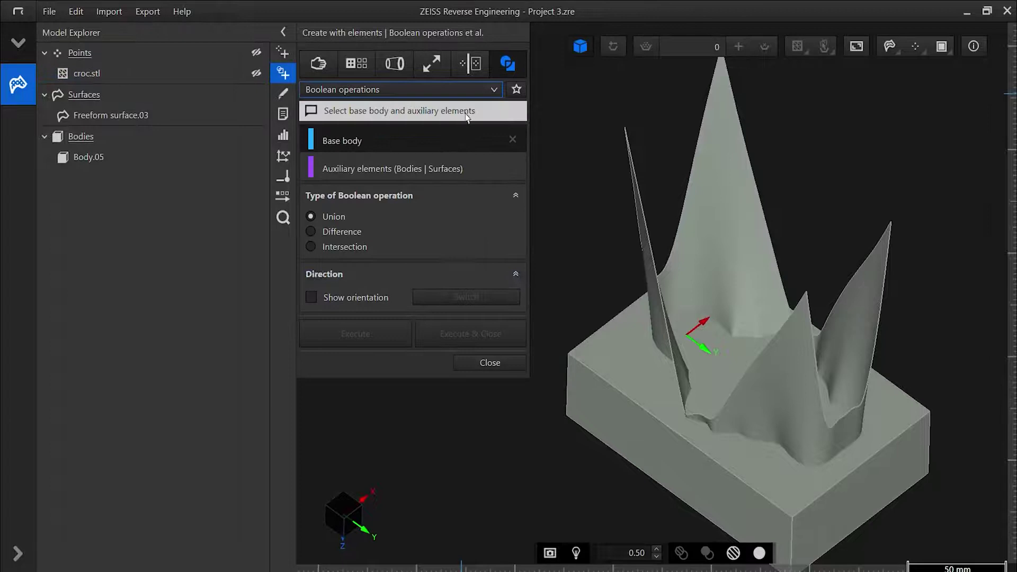
click(631, 378)
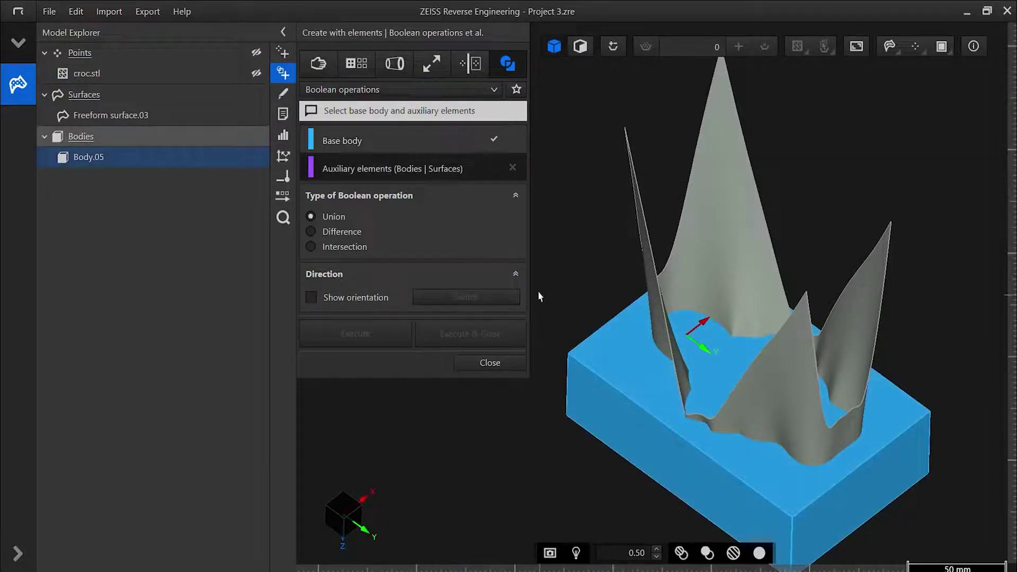
click(723, 254)
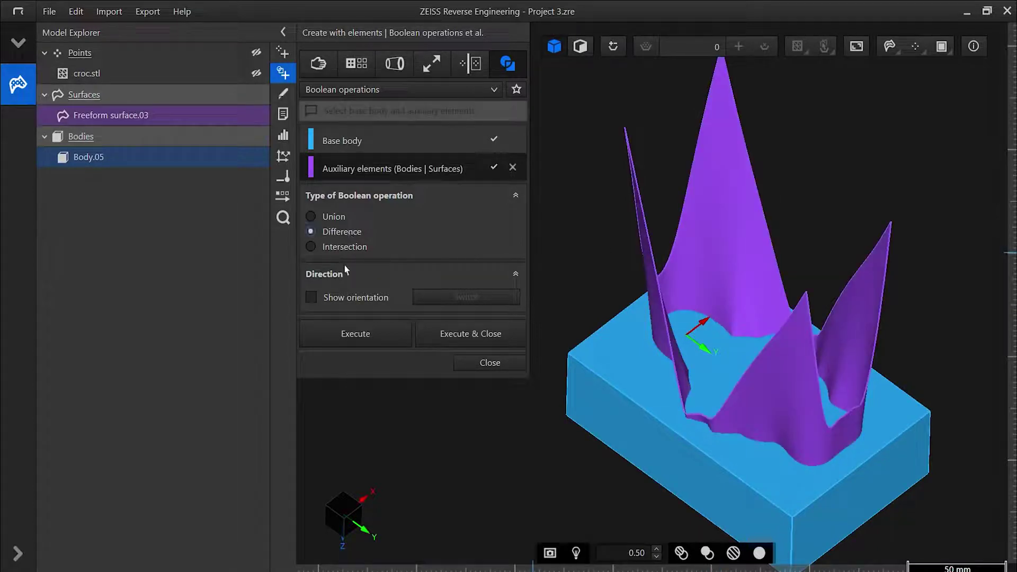
click(484, 334)
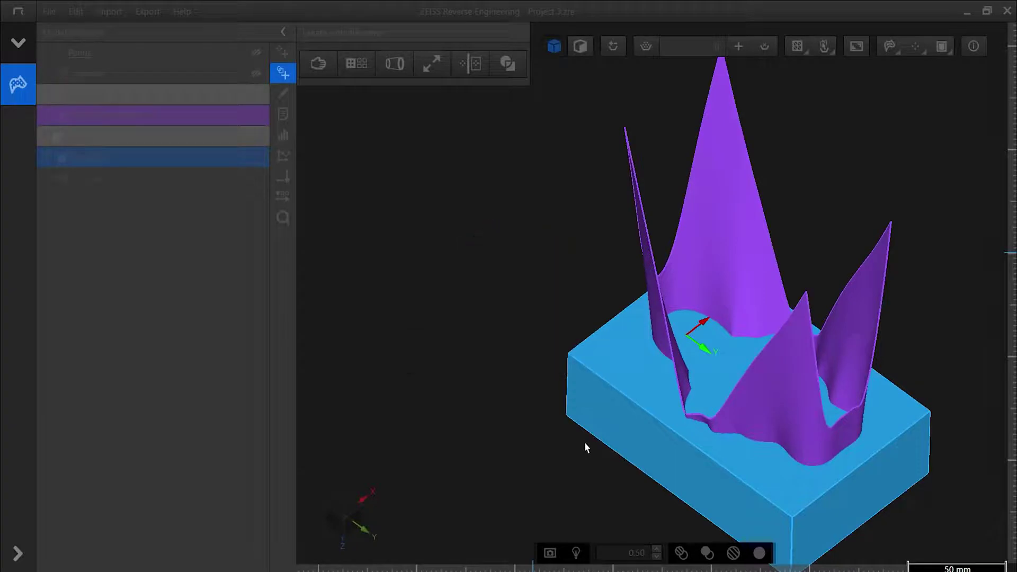
Step: Hide the freeform surface and the original cuboid, leaving only the cut mold block in view
right_click(390, 200)
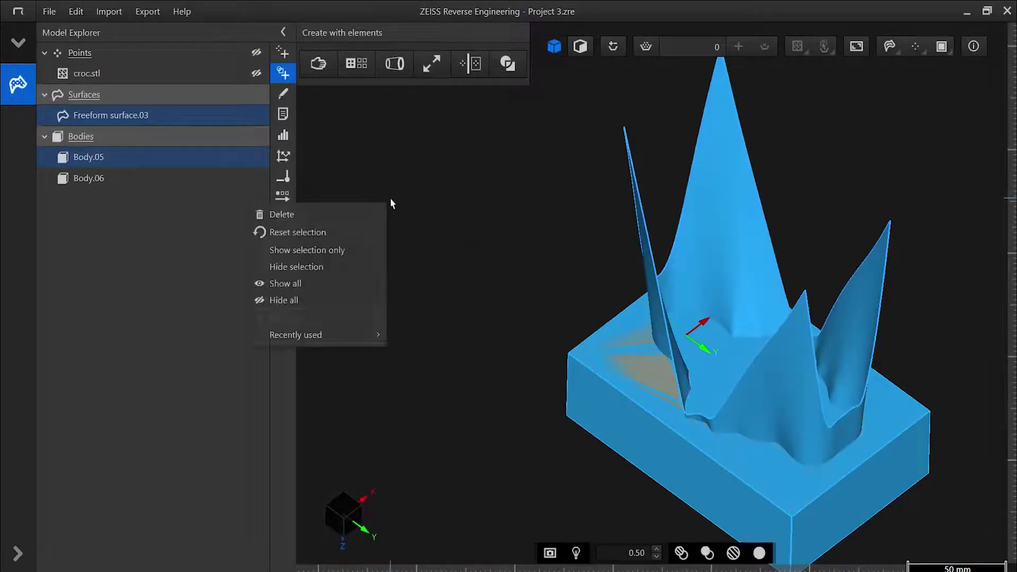
click(306, 269)
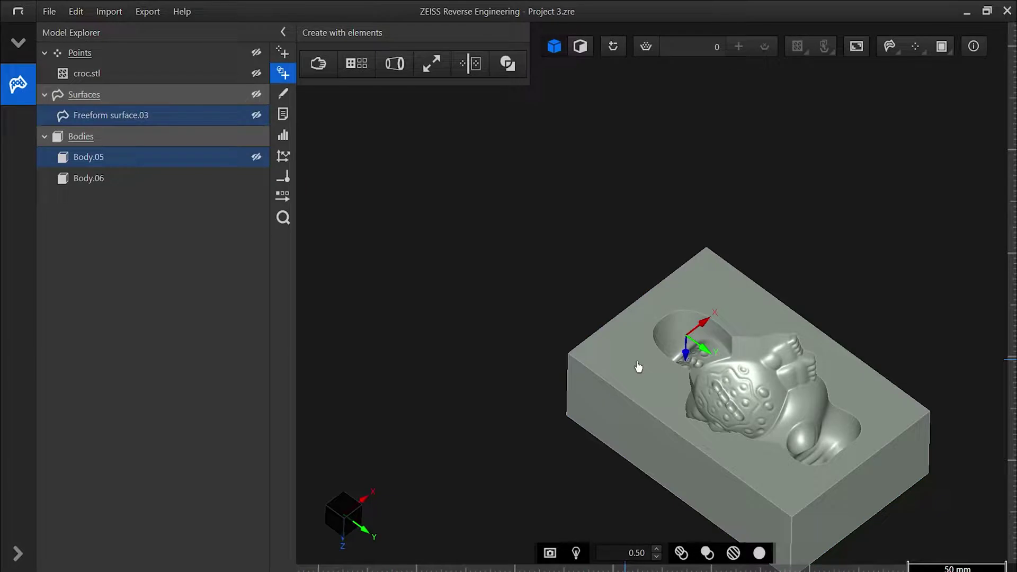
mouse_move(522, 224)
mouse_down()
mouse_move(472, 323)
mouse_move(488, 425)
mouse_move(536, 452)
mouse_move(597, 381)
mouse_move(521, 222)
mouse_move(504, 221)
mouse_up()
Step: Select the cut mold block and bring up the export options for bodies
click(504, 222)
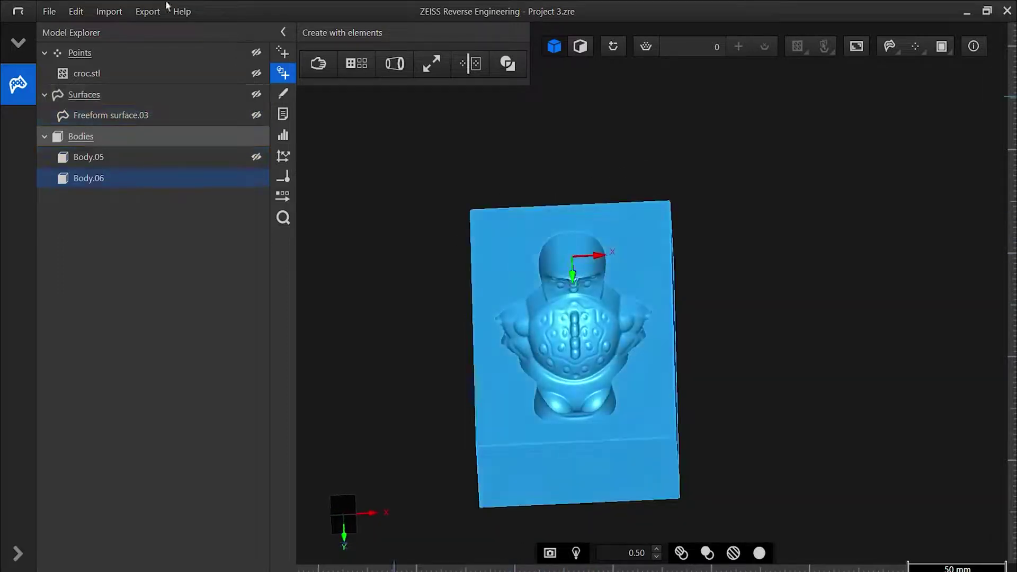
click(148, 11)
click(131, 67)
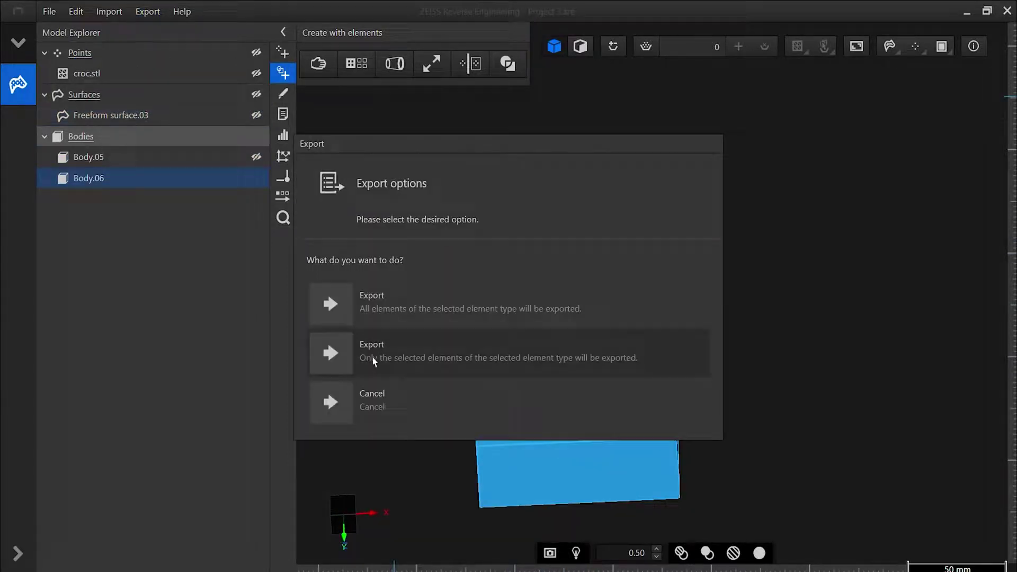